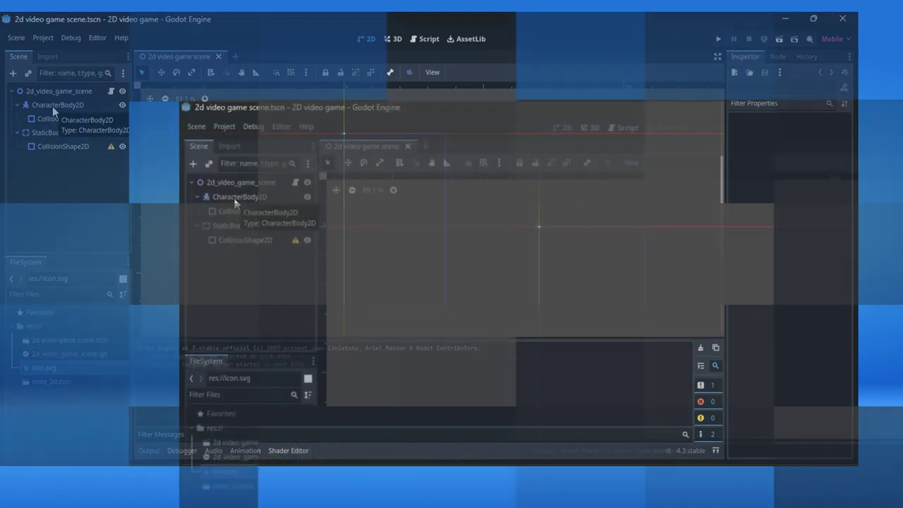
Step: Assign a new CapsuleShape2D to the CharacterBody2D's CollisionShape2D
click(236, 202)
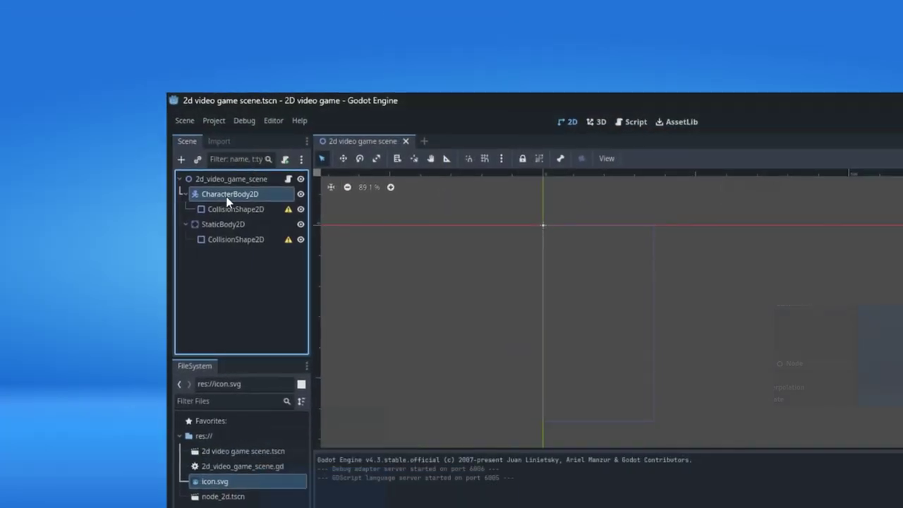
click(227, 223)
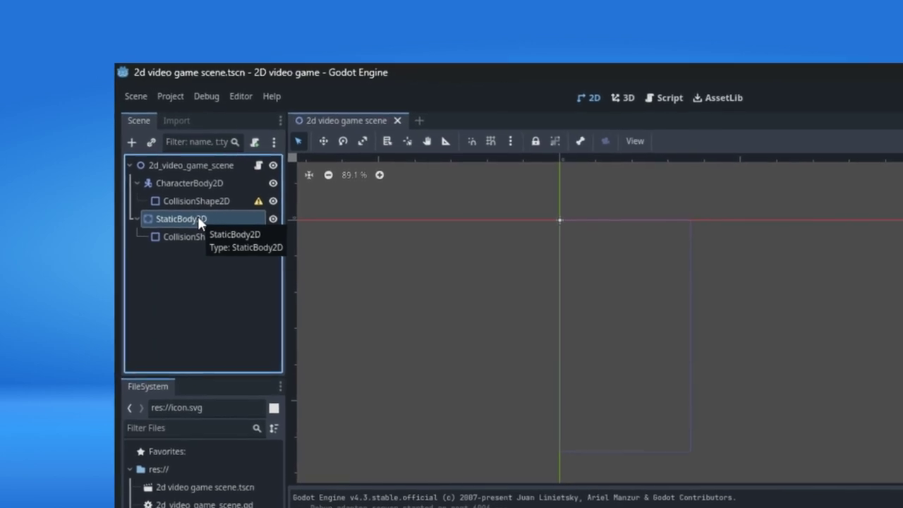
click(206, 206)
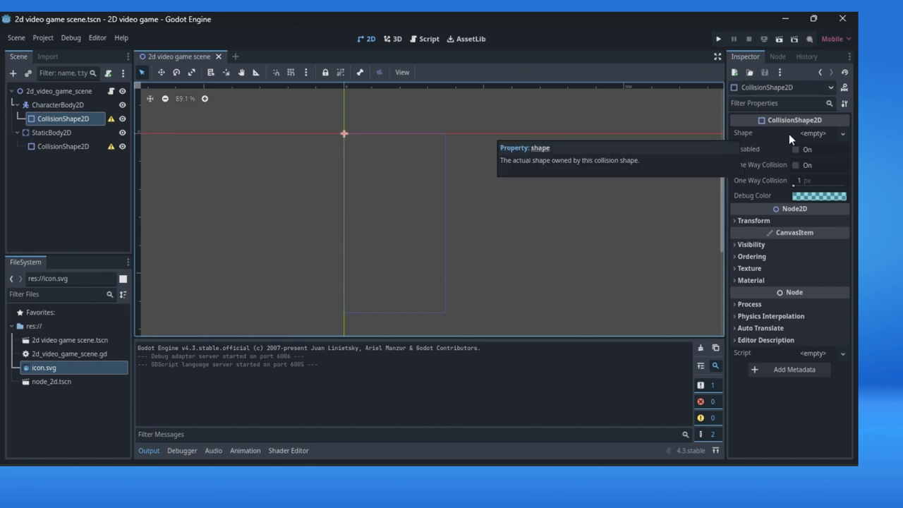
click(843, 134)
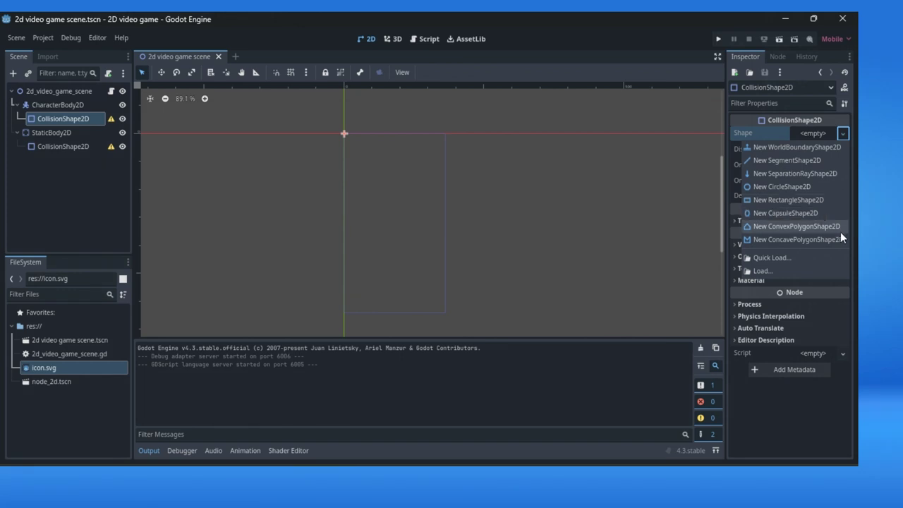
click(770, 214)
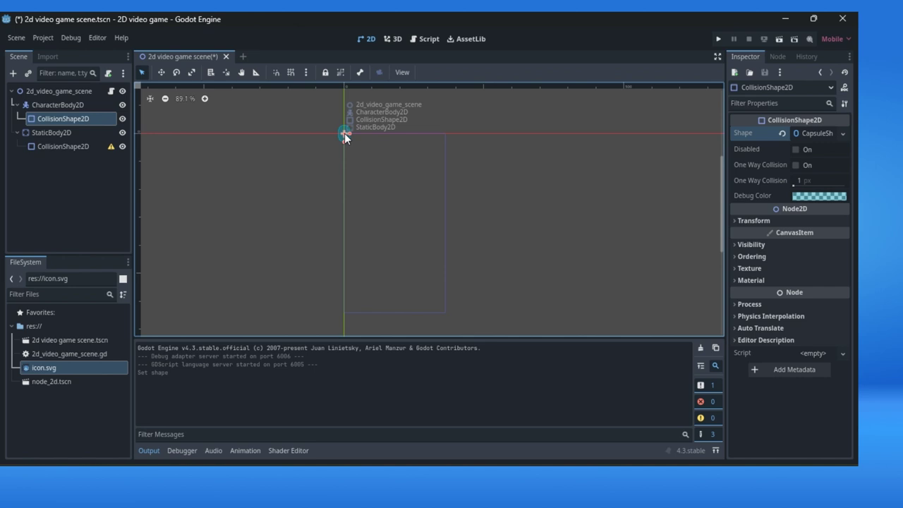
Step: Move the CharacterBody2D down into the screen area, to about (94, 278)
click(79, 106)
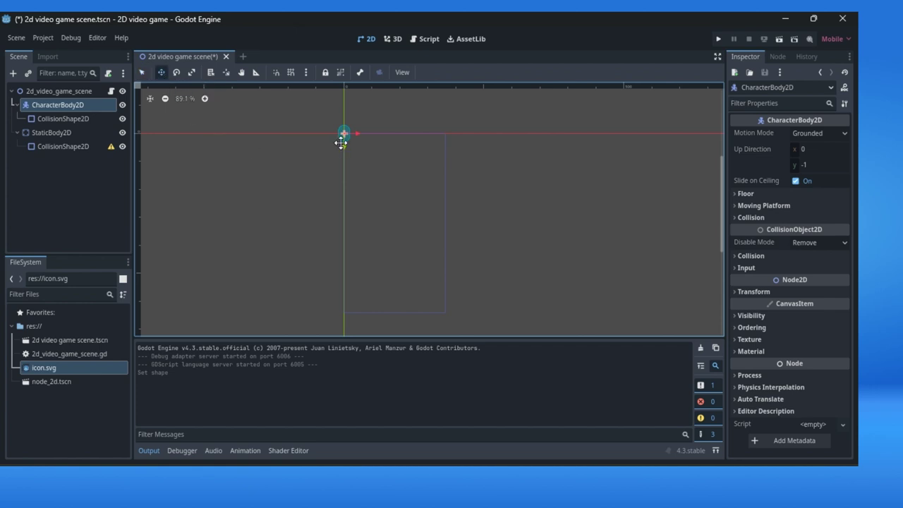
drag(344, 134, 395, 293)
scroll(352, 254, up, 5)
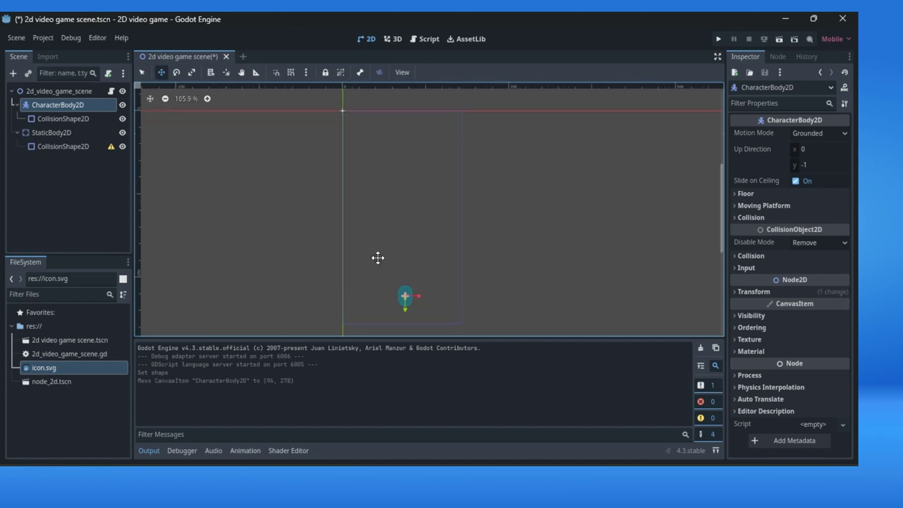
middle_drag(388, 264, 388, 177)
scroll(389, 157, up, 3)
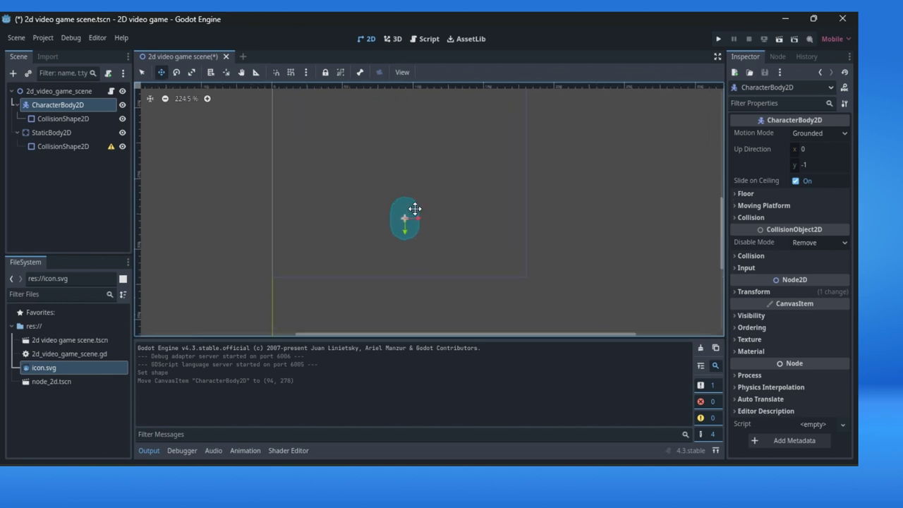
Step: Narrow the character's capsule shape and recentre it slightly lower, at offset (-1, 5)
click(94, 119)
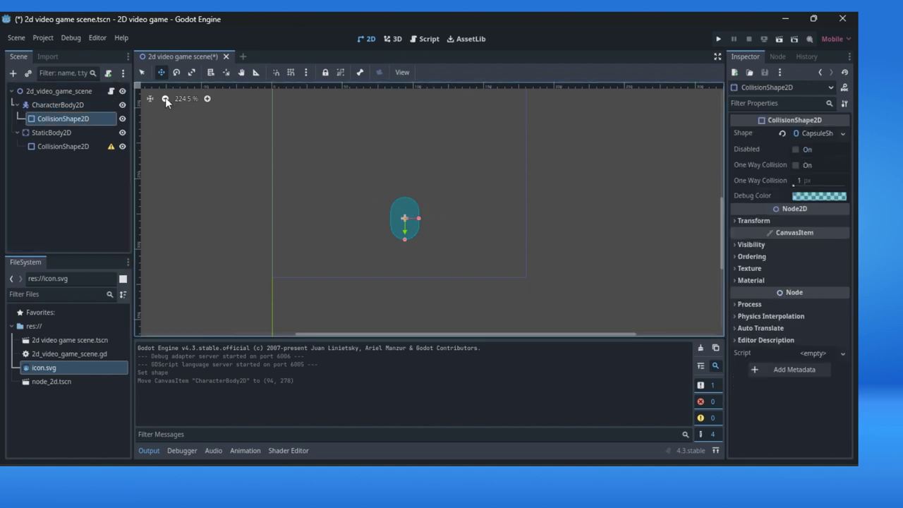
click(142, 75)
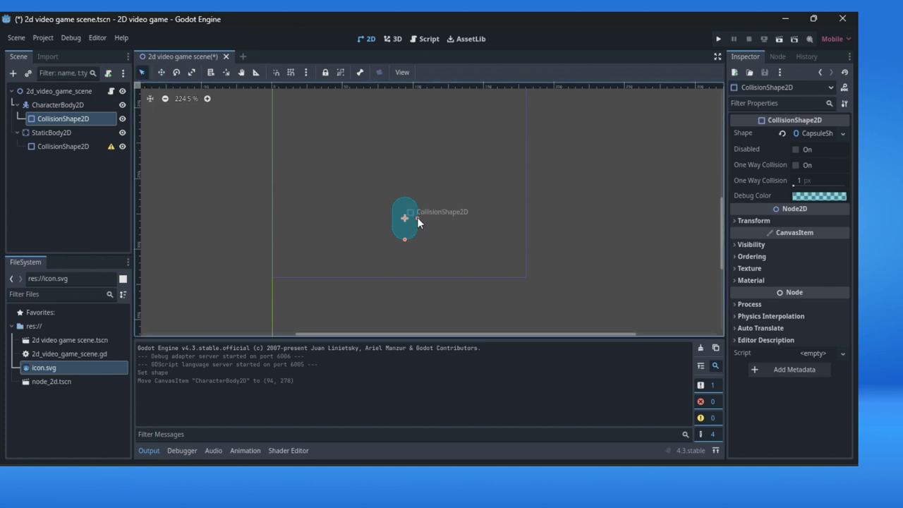
drag(417, 217, 407, 233)
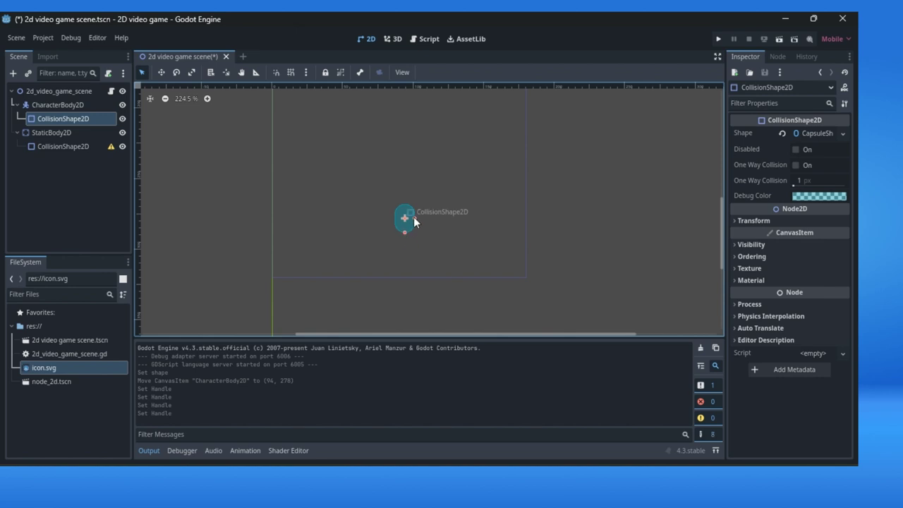
click(411, 217)
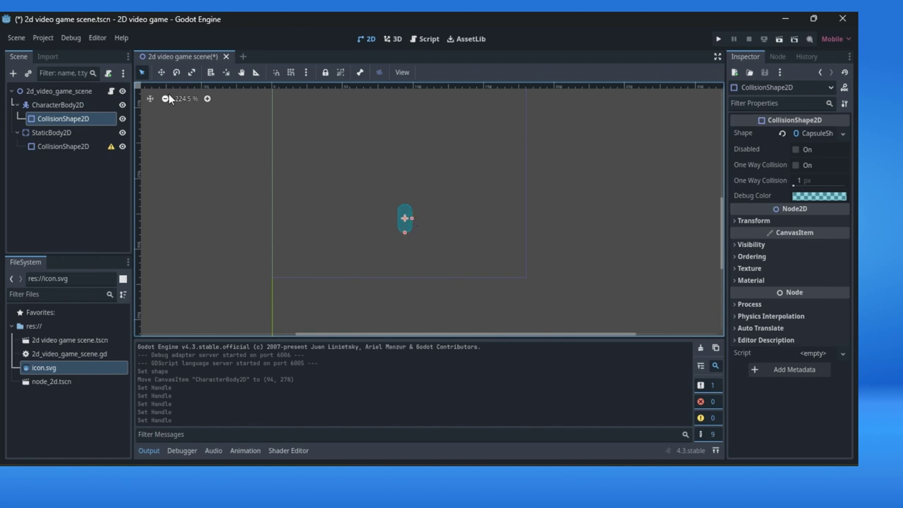
click(161, 73)
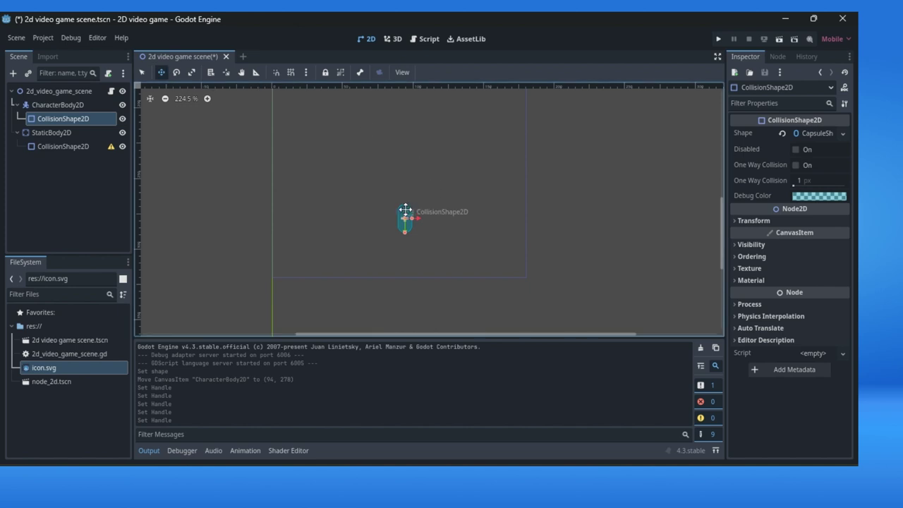
mouse_move(406, 208)
mouse_down()
mouse_move(409, 232)
mouse_move(403, 217)
mouse_up()
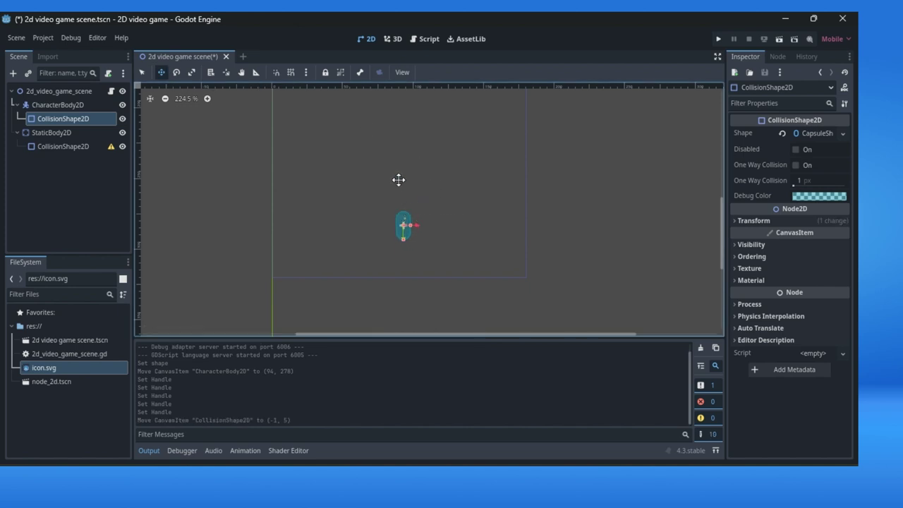
Step: Give the StaticBody2D's CollisionShape2D a new WorldBoundaryShape2D
click(63, 147)
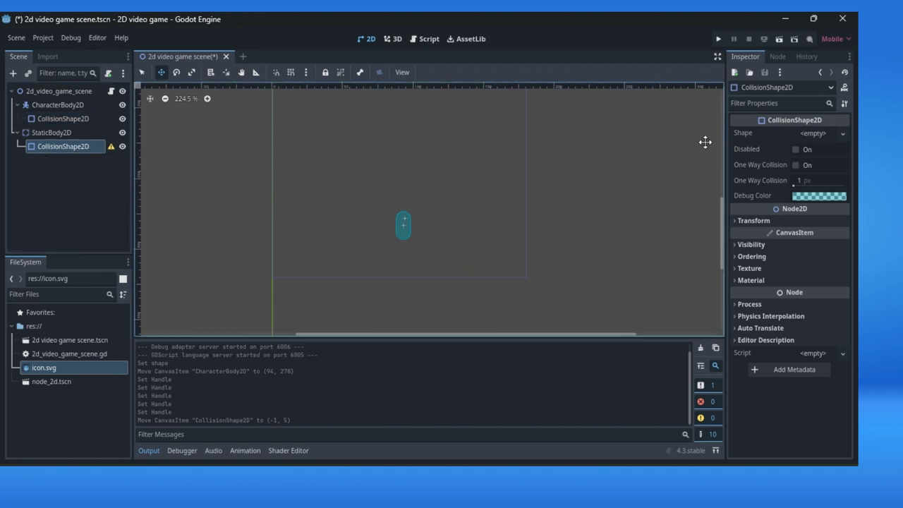
click(818, 133)
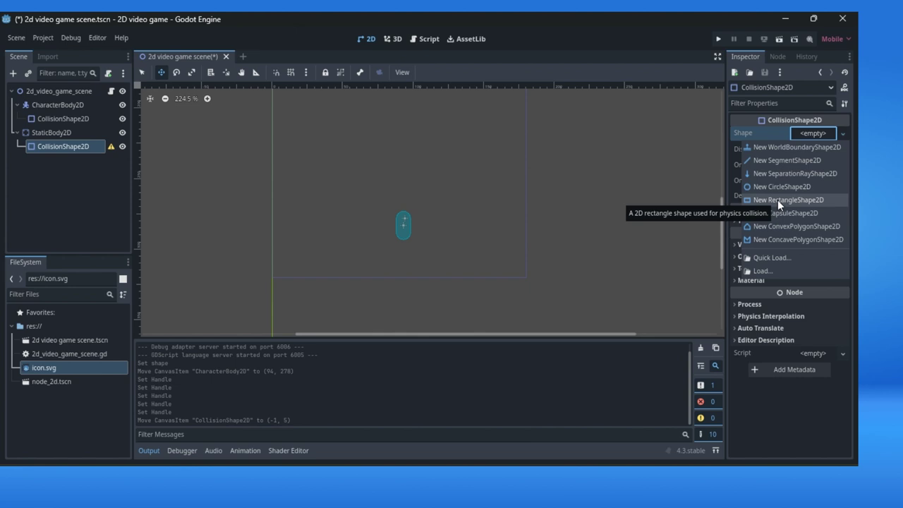
click(768, 146)
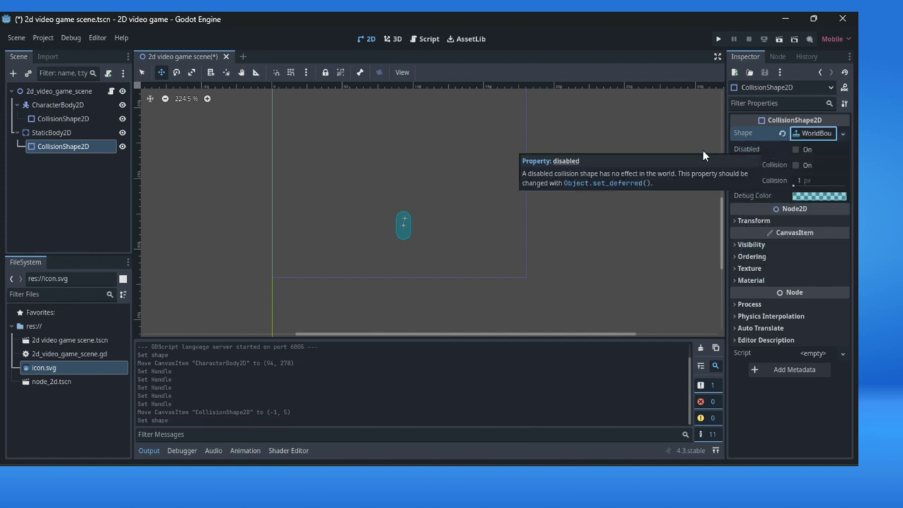
Step: Move the boundary line down to about (87, 236), just above the character
scroll(355, 165, down, 2)
scroll(355, 165, down, 1)
middle_drag(276, 131, 287, 270)
scroll(294, 253, down, 1)
middle_drag(297, 191, 314, 234)
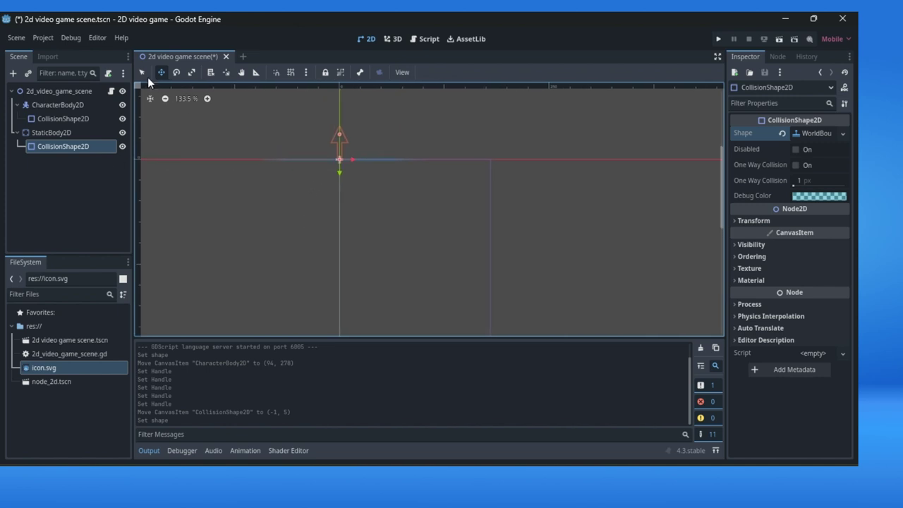
drag(313, 157, 390, 281)
ctrl+scroll(360, 176, down, 5)
scroll(364, 180, up, 4)
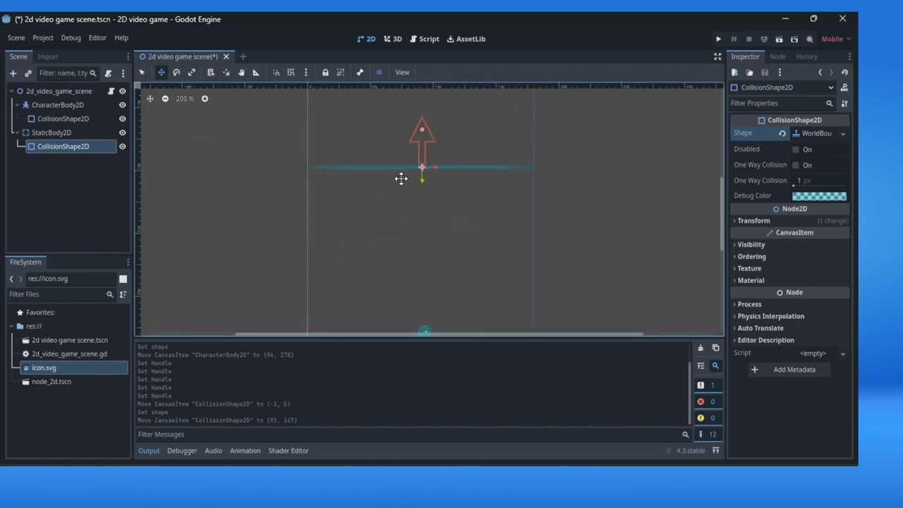
drag(392, 167, 383, 244)
middle_drag(384, 245, 381, 148)
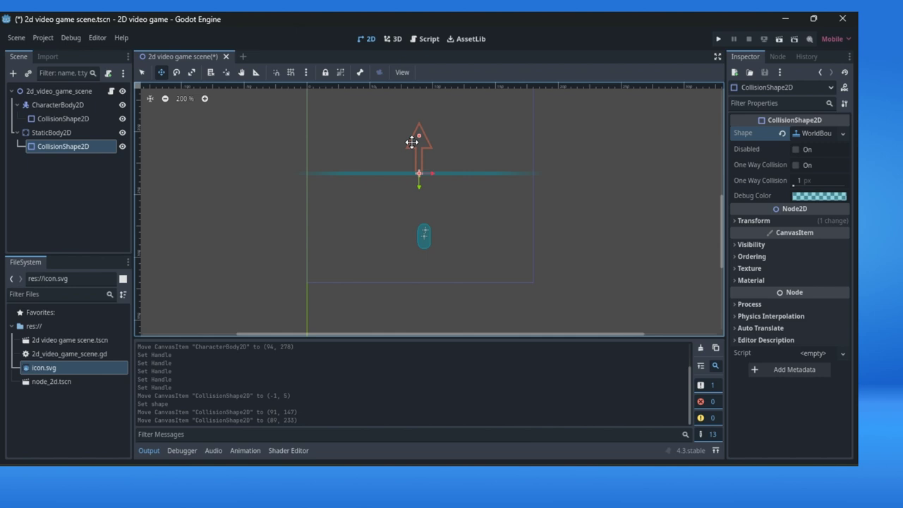
mouse_move(415, 143)
mouse_down()
mouse_move(416, 250)
mouse_move(392, 137)
mouse_move(415, 143)
mouse_up()
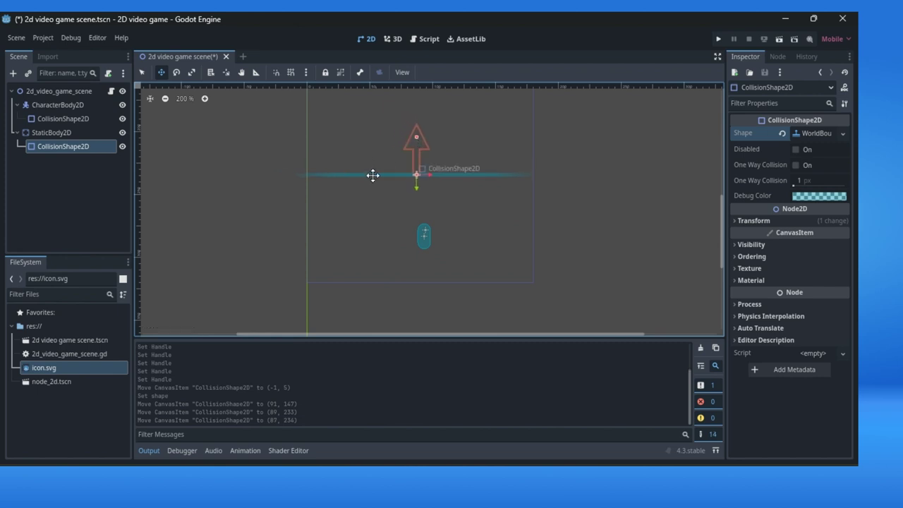
Step: Rotate the world boundary upright into a vertical wall and move it to the left
click(176, 72)
drag(355, 128, 355, 129)
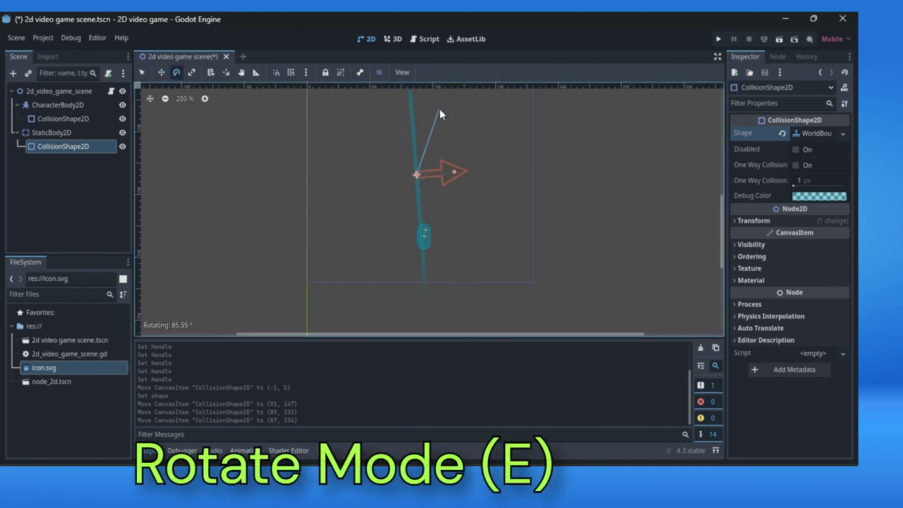
drag(439, 109, 310, 124)
click(161, 72)
middle_drag(254, 125, 320, 189)
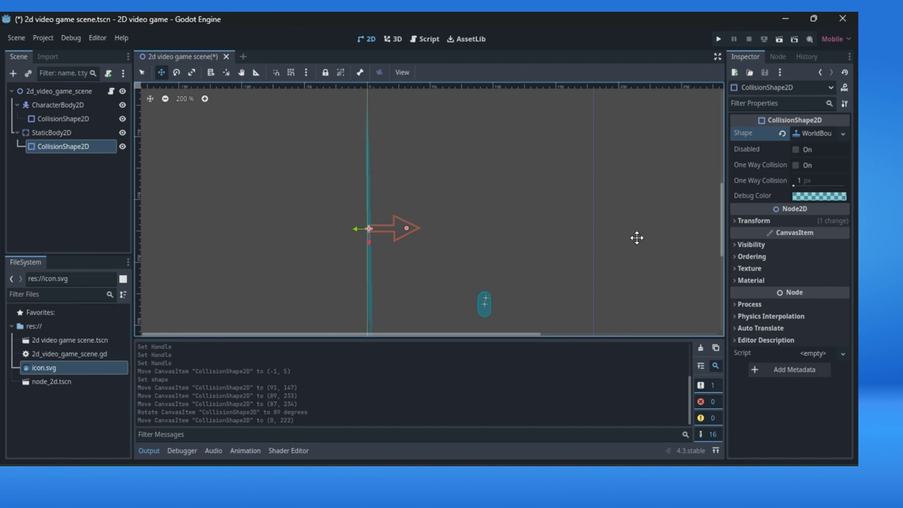
Step: Set the left wall's Rotation to exactly 90 and position it near (0, 183)
click(758, 221)
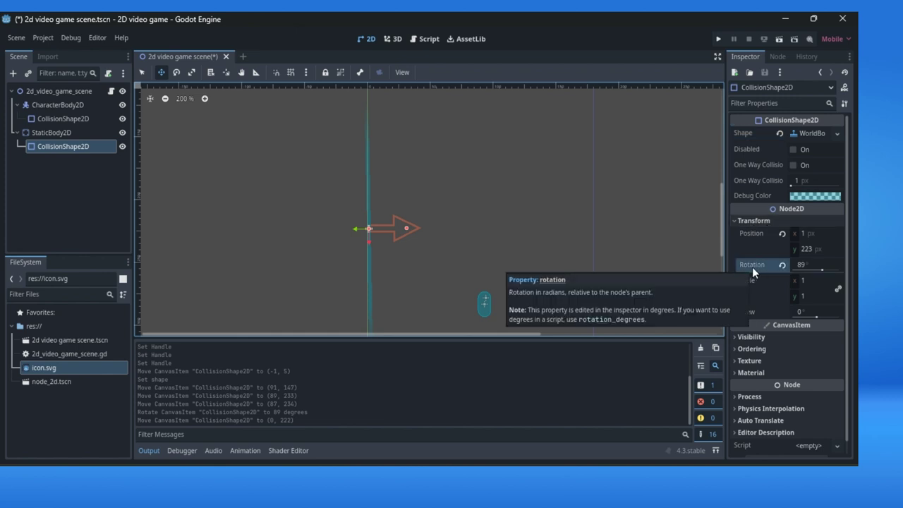
click(794, 265)
text(980)
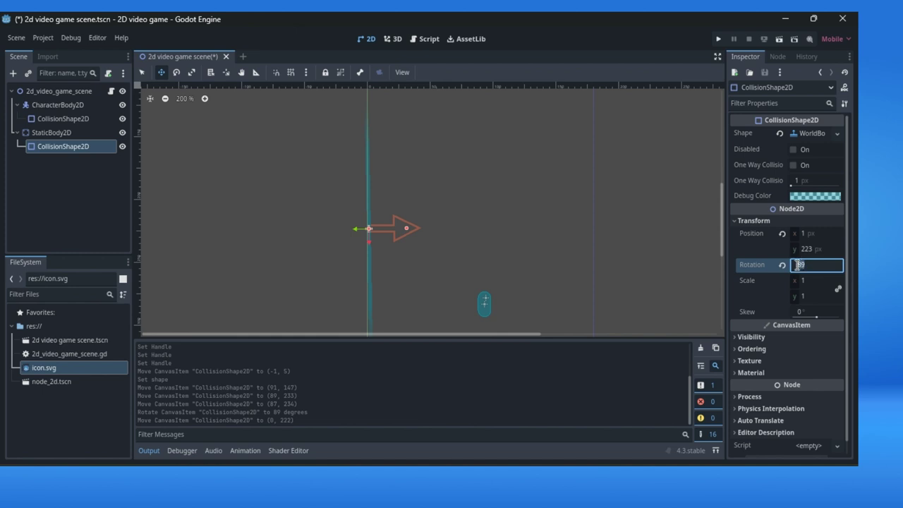
key(BackSpace)
key(BackSpace)
text(0)
key(Return)
scroll(468, 186, down, 2)
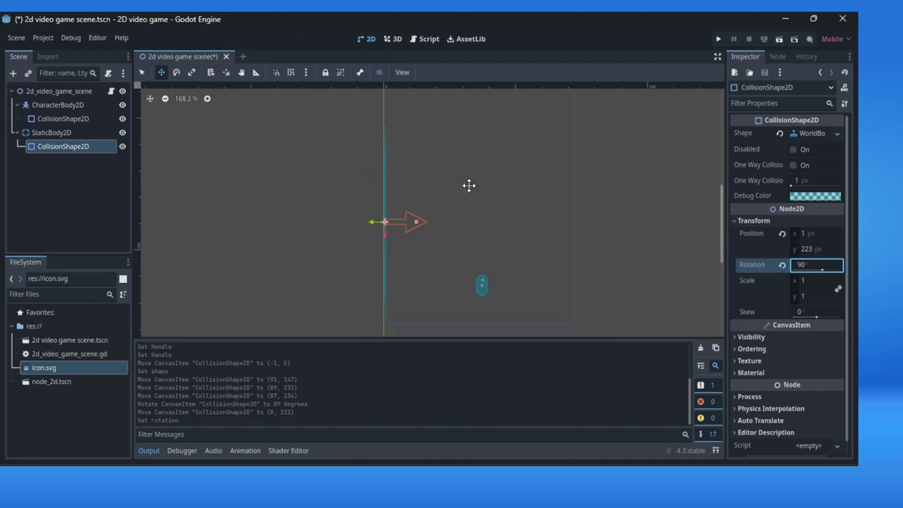
scroll(469, 186, up, 3)
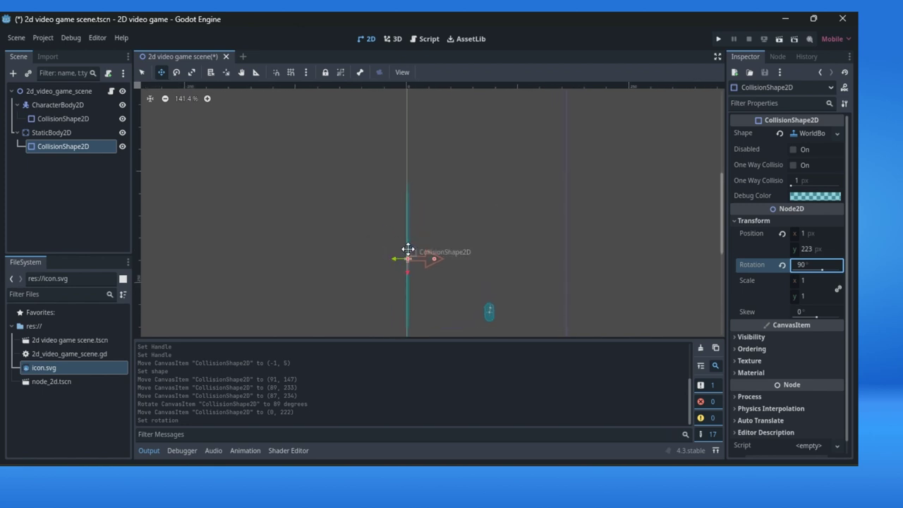
scroll(477, 225, up, 3)
scroll(479, 266, down, 3)
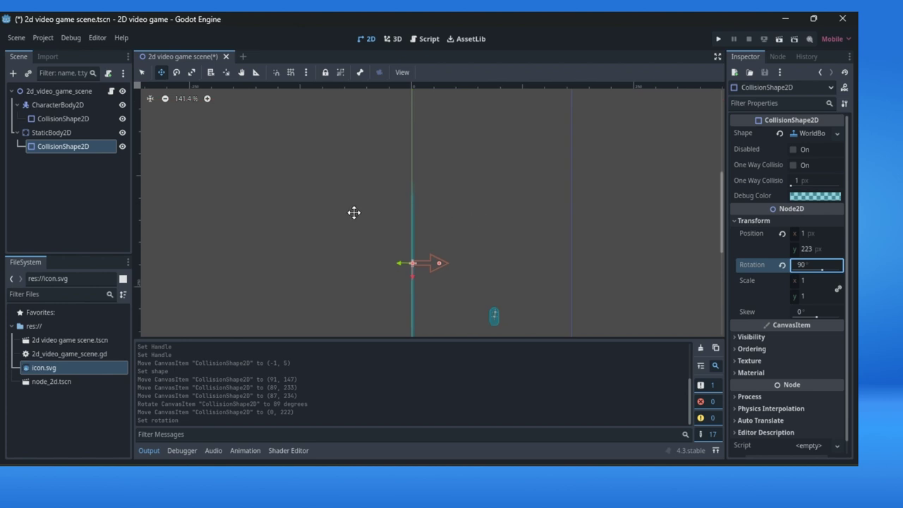
scroll(447, 215, down, 2)
ctrl+scroll(448, 183, down, 1)
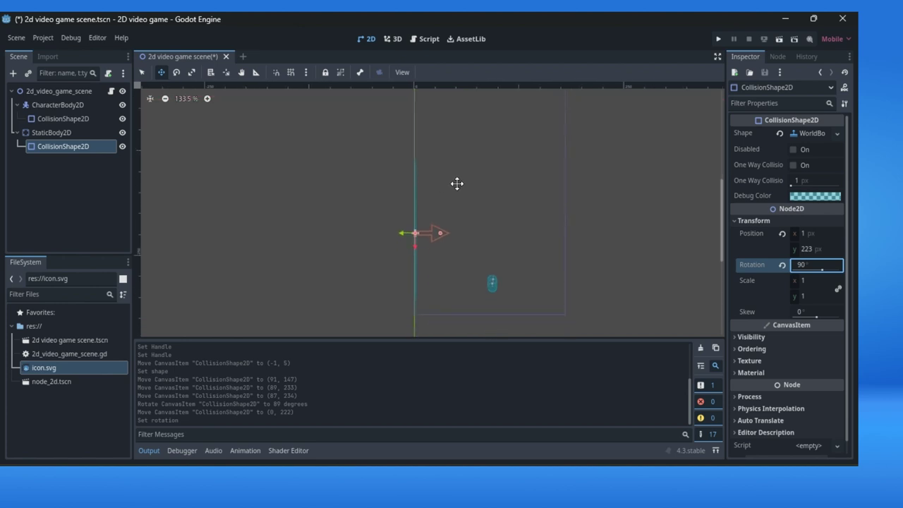
mouse_move(416, 206)
mouse_down()
mouse_move(417, 176)
mouse_move(415, 205)
mouse_up()
scroll(453, 184, up, 2)
ctrl+scroll(454, 204, up, 1)
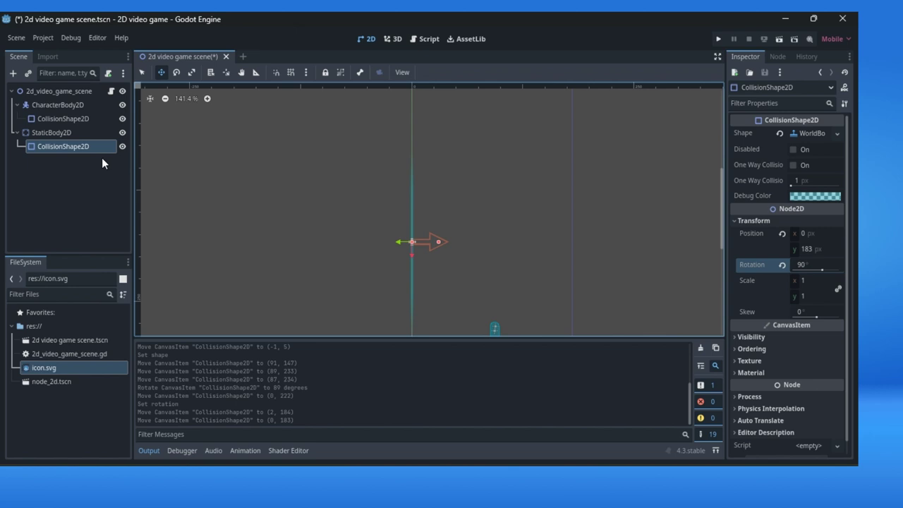
Step: Duplicate the wall's CollisionShape2D and move the copy to the right side
right_click(65, 145)
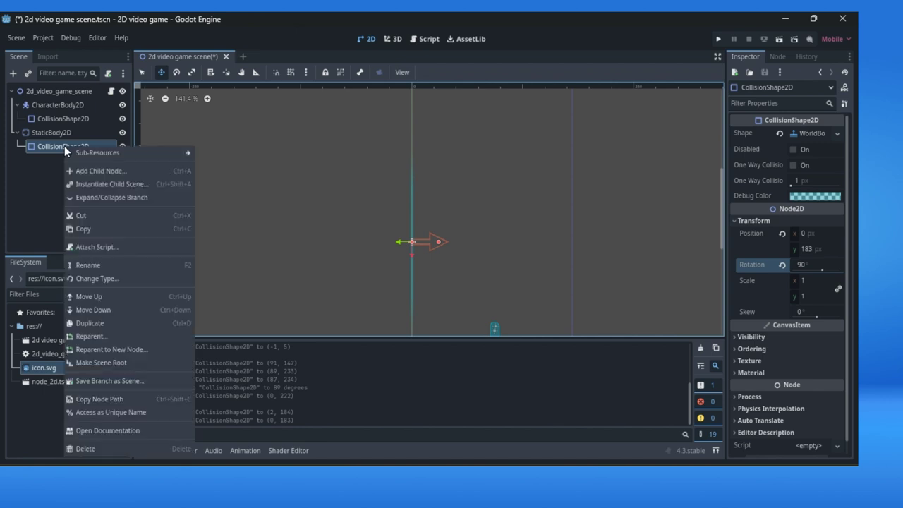
click(96, 323)
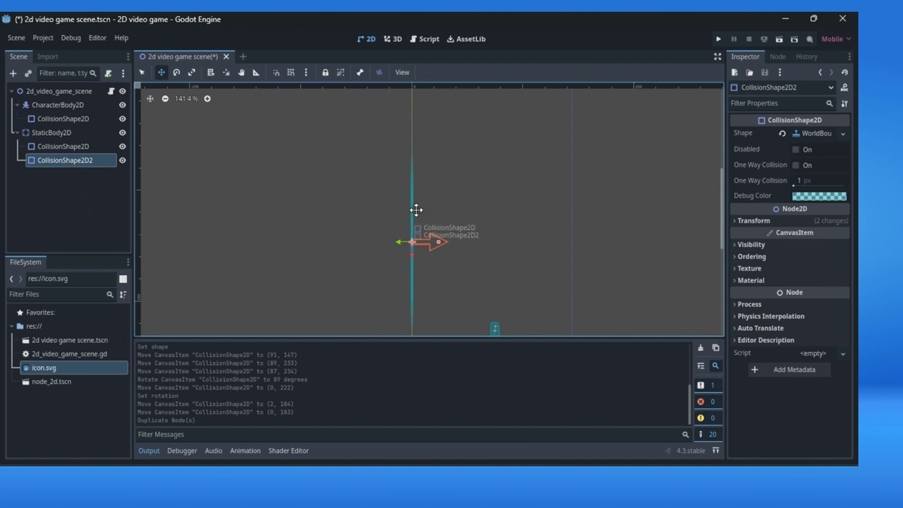
drag(416, 210, 564, 217)
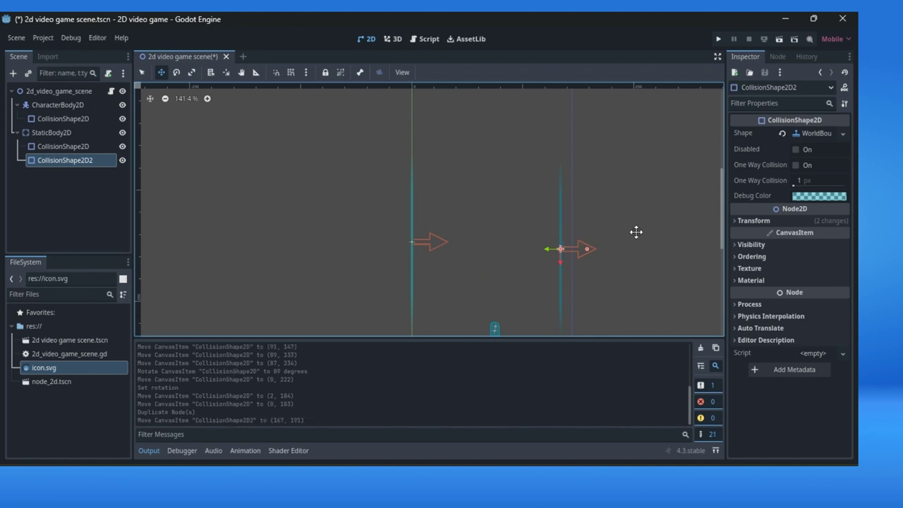
Step: Rotate the copied wall to face left and place it at about (180, 185)
click(753, 220)
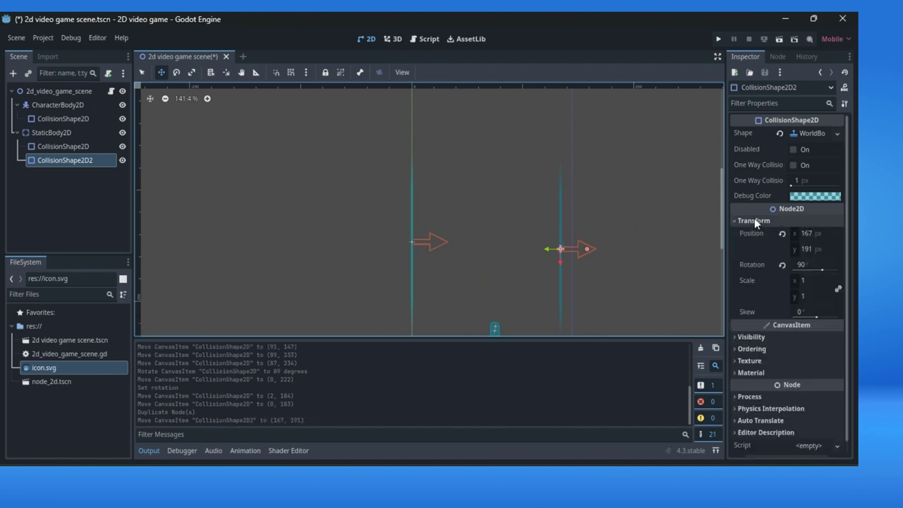
click(801, 265)
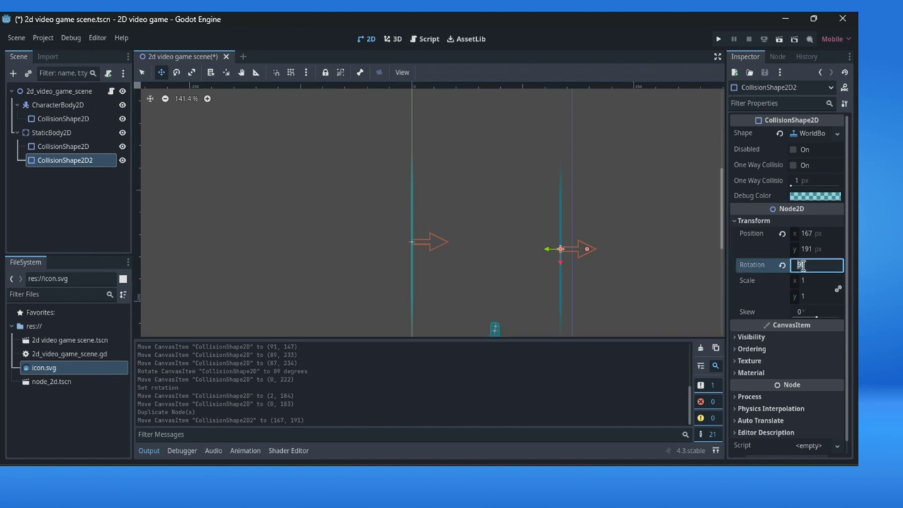
text(0180)
key(Return)
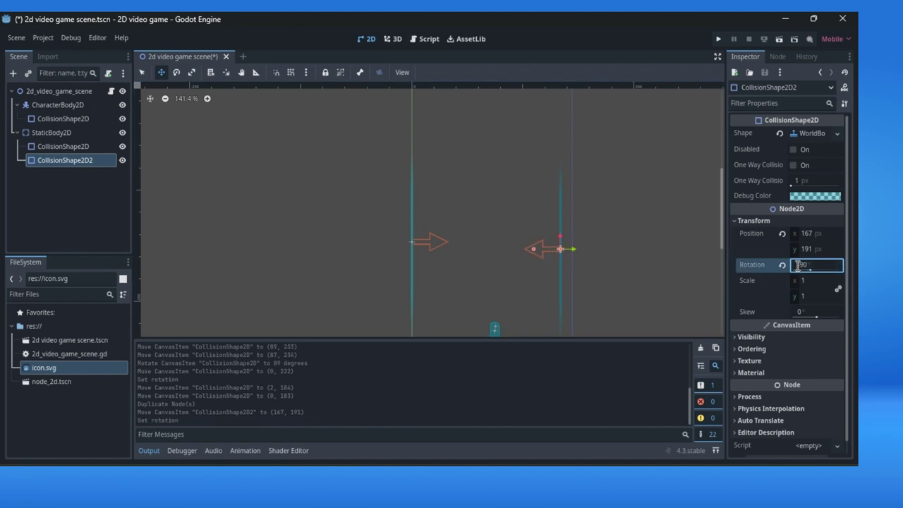
drag(560, 205, 572, 199)
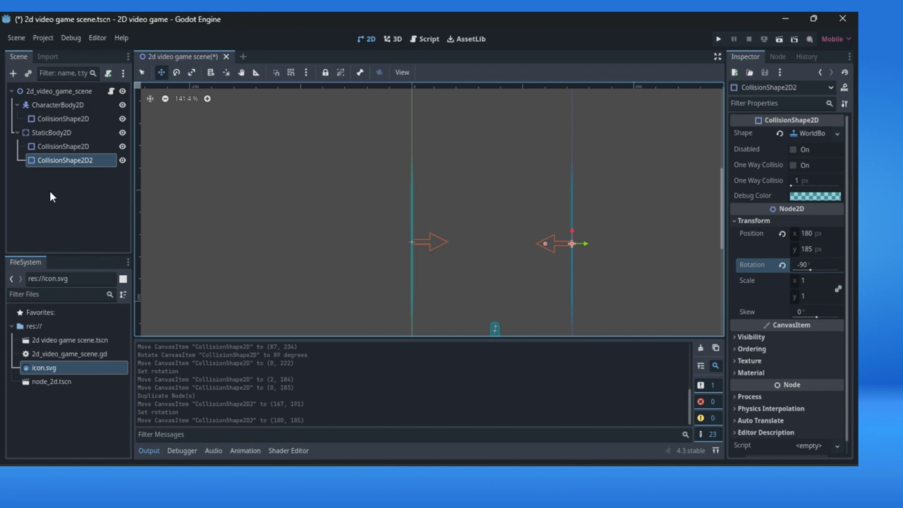
Step: Duplicate the right wall as CollisionShape2D3 with Rotation 0, undoing a stray handle change
right_click(63, 161)
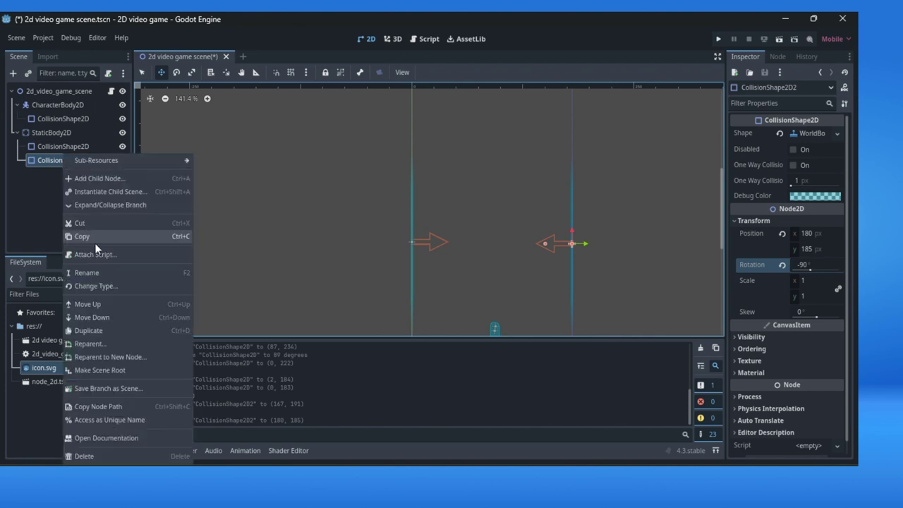
click(102, 329)
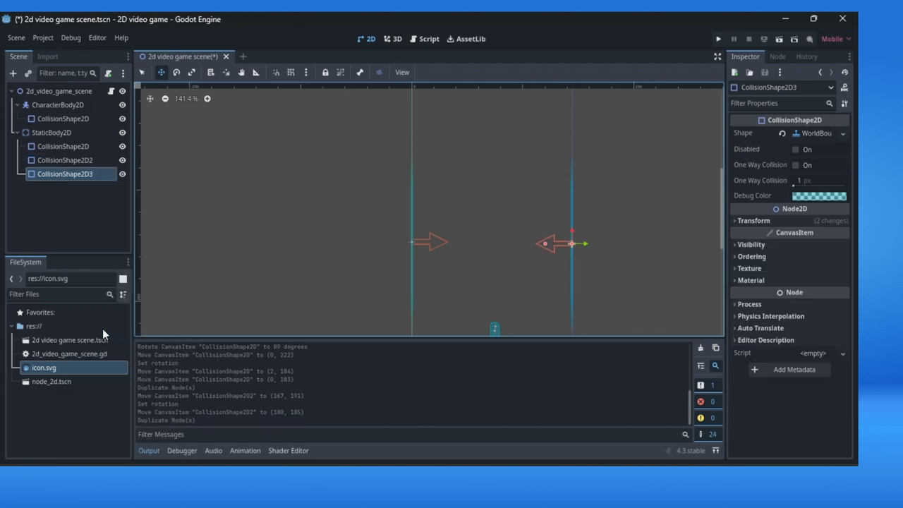
scroll(304, 168, down, 1)
scroll(359, 146, down, 5)
drag(529, 143, 482, 219)
click(762, 222)
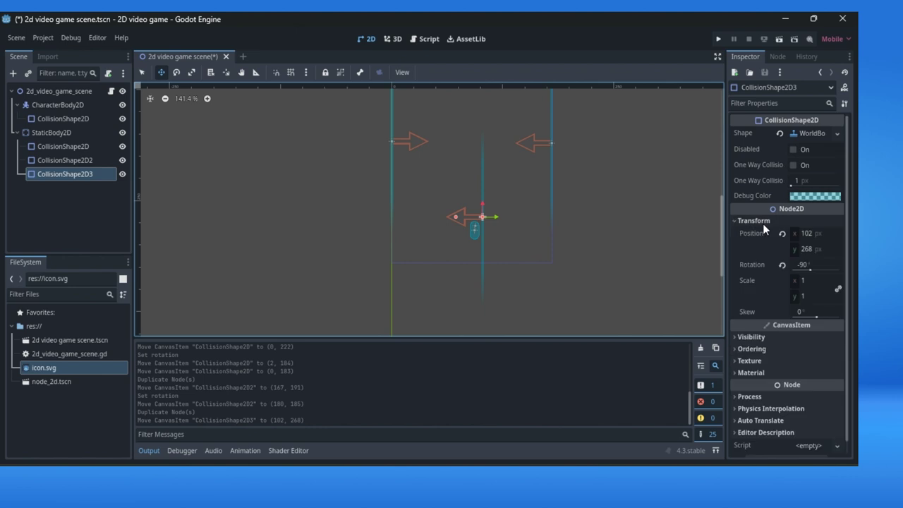
click(801, 266)
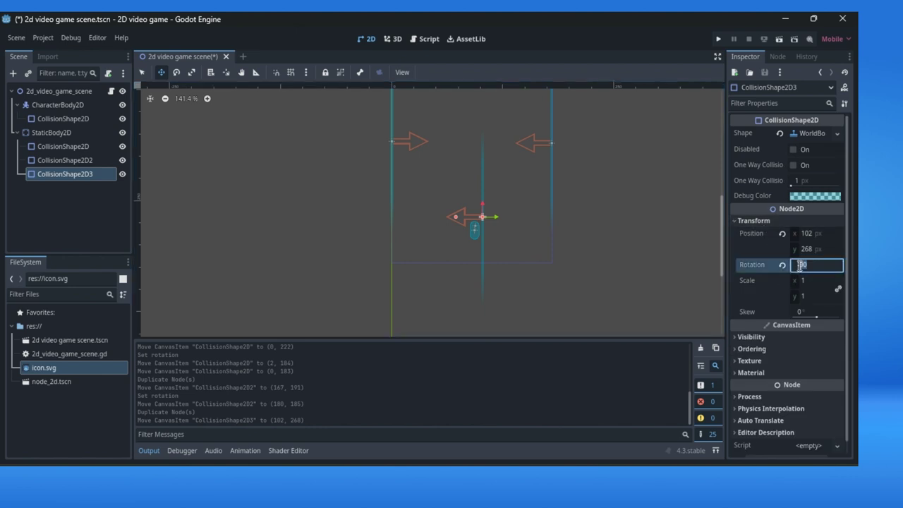
text(0)
key(Return)
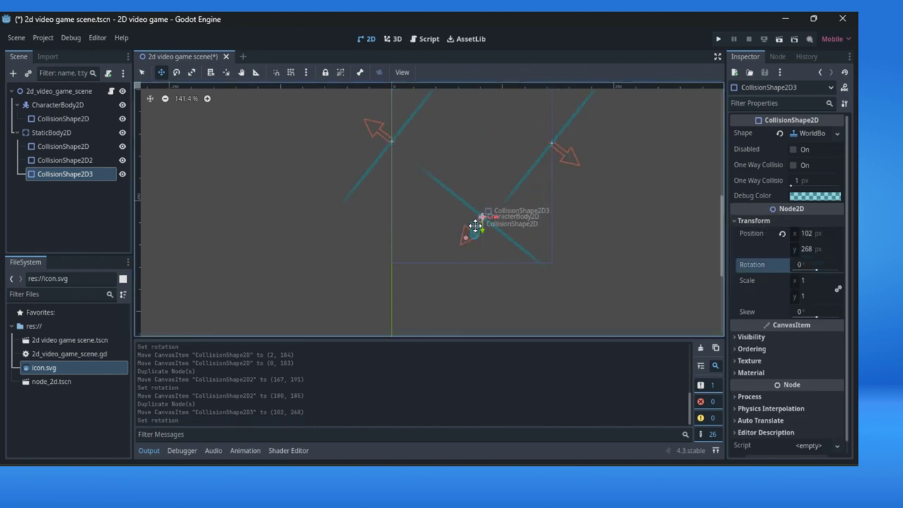
drag(475, 225, 480, 218)
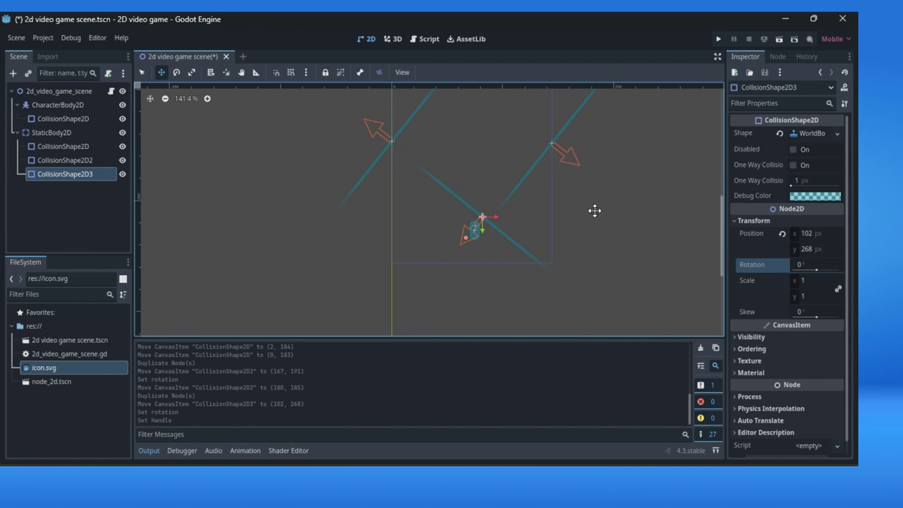
key(ctrl+z)
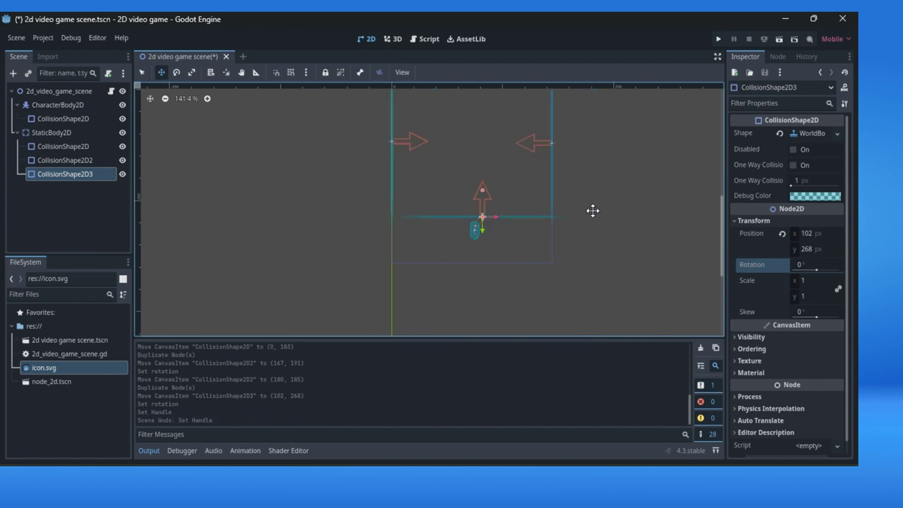
Step: Move CollisionShape2D3 below the character as an upward-facing floor at (91, 320)
click(76, 147)
click(77, 160)
click(78, 173)
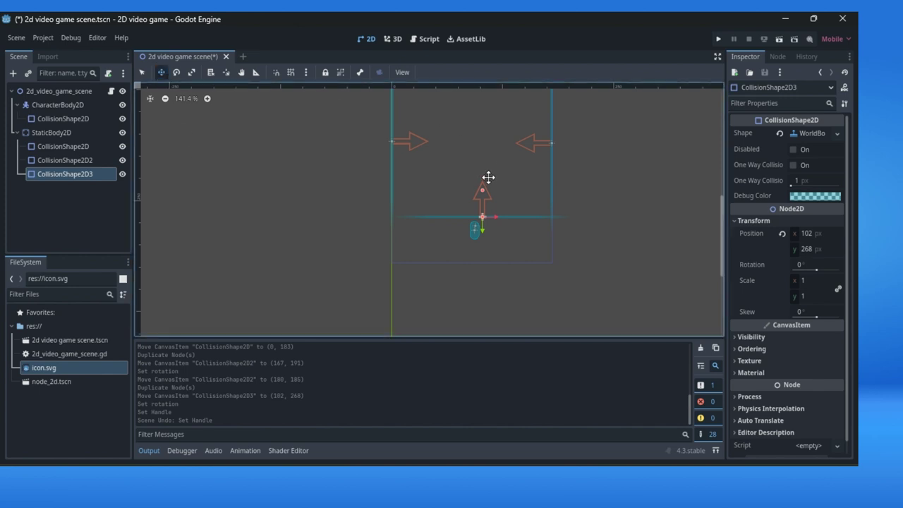
drag(486, 181, 476, 230)
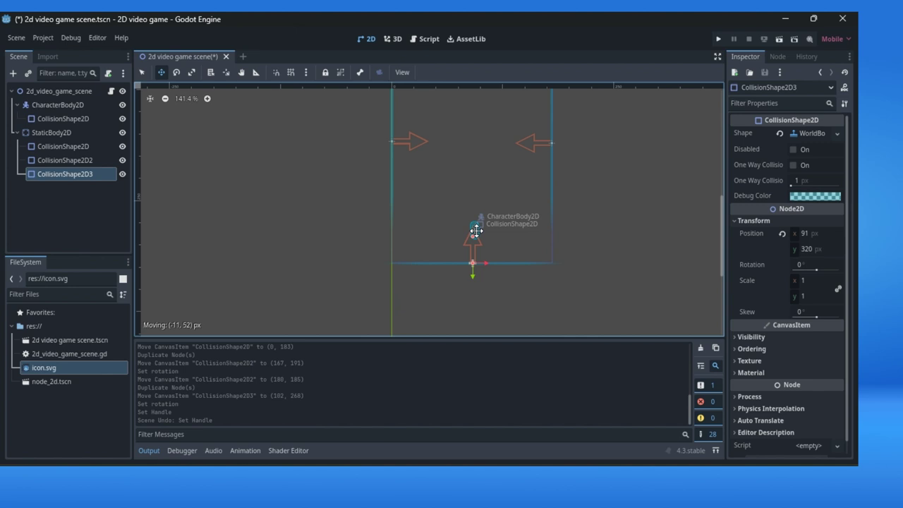
drag(476, 231, 476, 231)
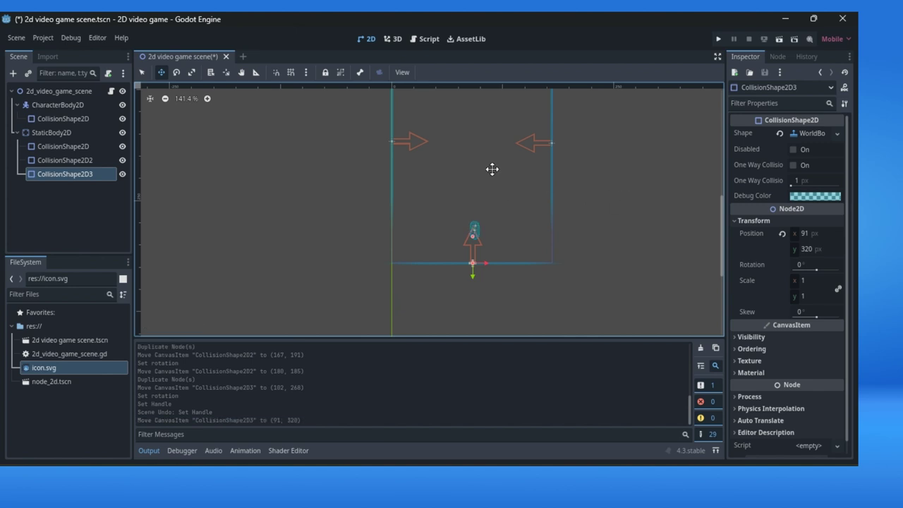
click(83, 147)
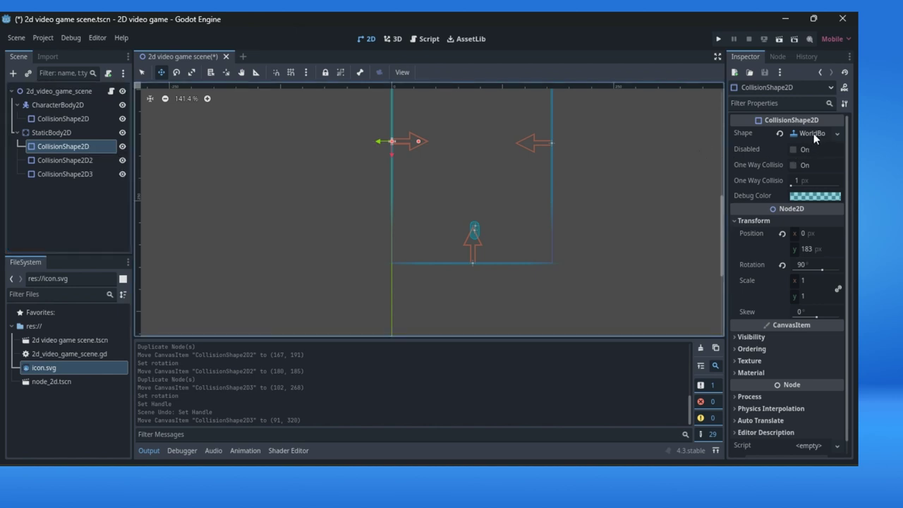
middle_drag(597, 163, 596, 218)
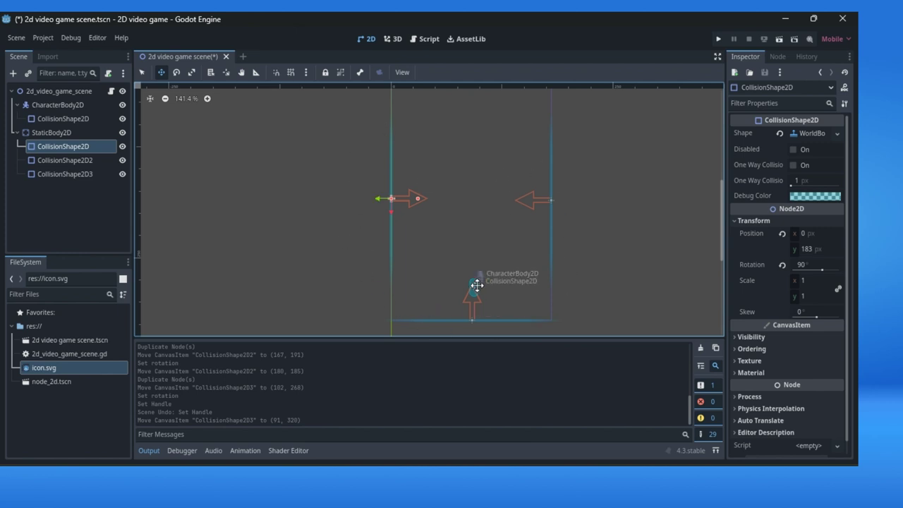
middle_drag(472, 249, 473, 216)
scroll(471, 213, down, 2)
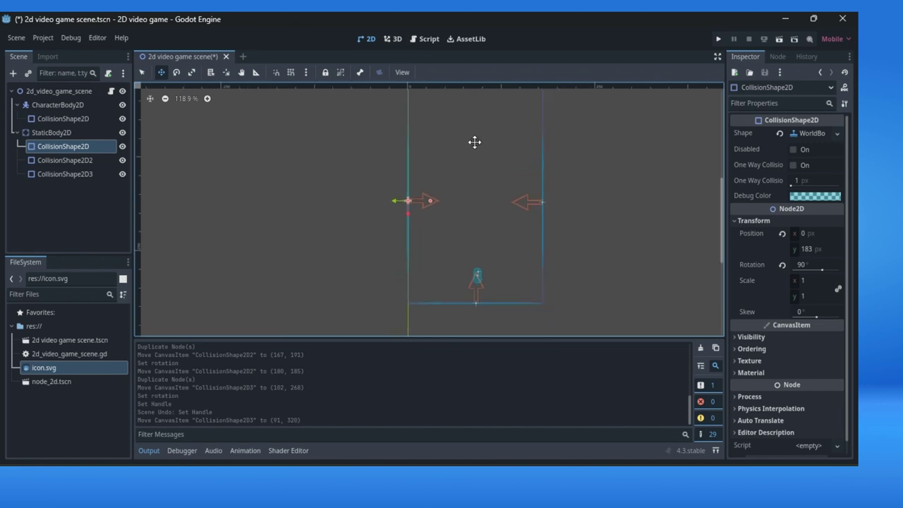
middle_drag(473, 141, 476, 174)
scroll(476, 175, down, 2)
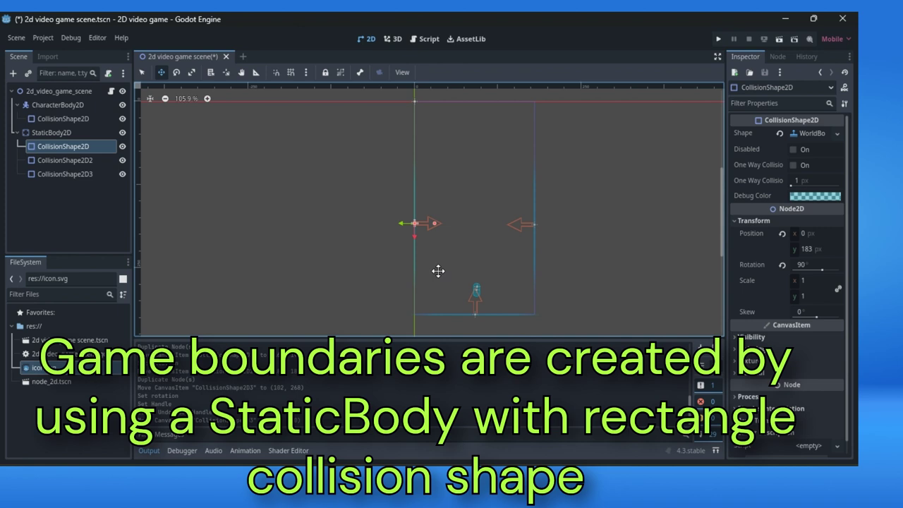
click(818, 133)
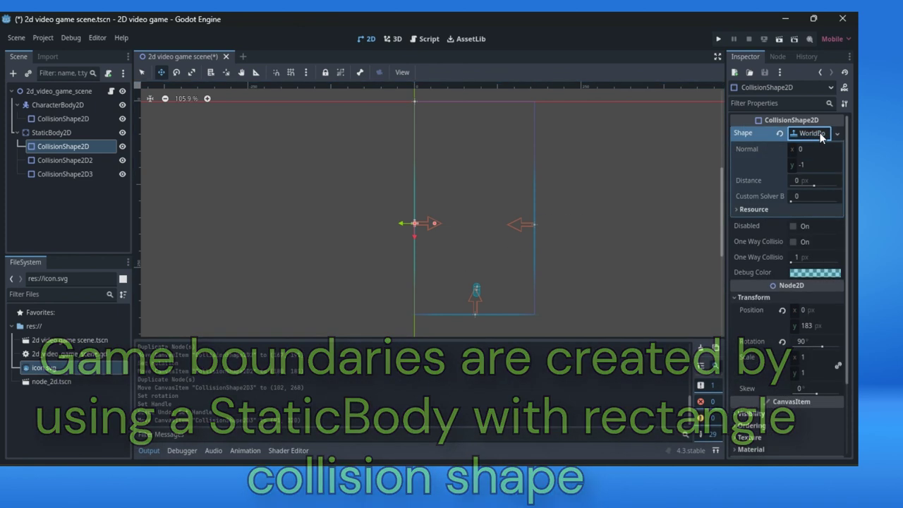
click(818, 134)
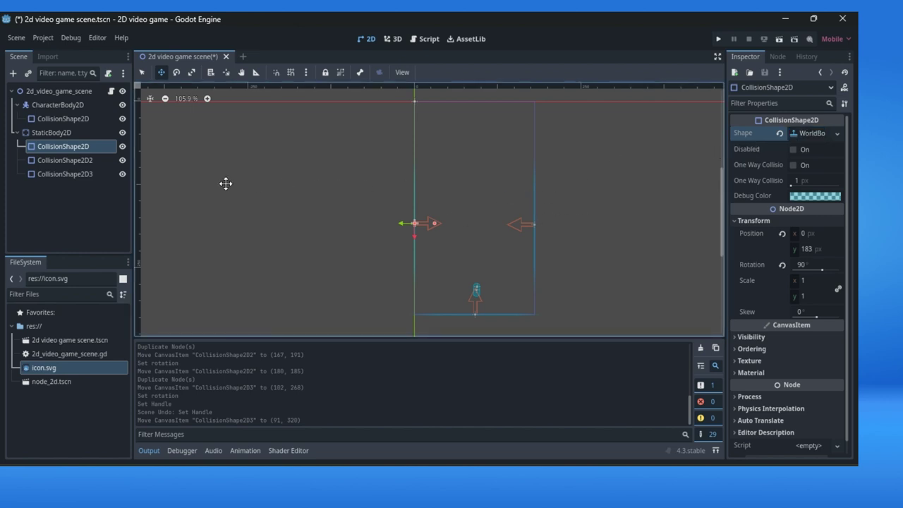
Step: Attach a GDScript using the Basic Movement template, saved as character_body_2d.gd, to CharacterBody2D
click(59, 105)
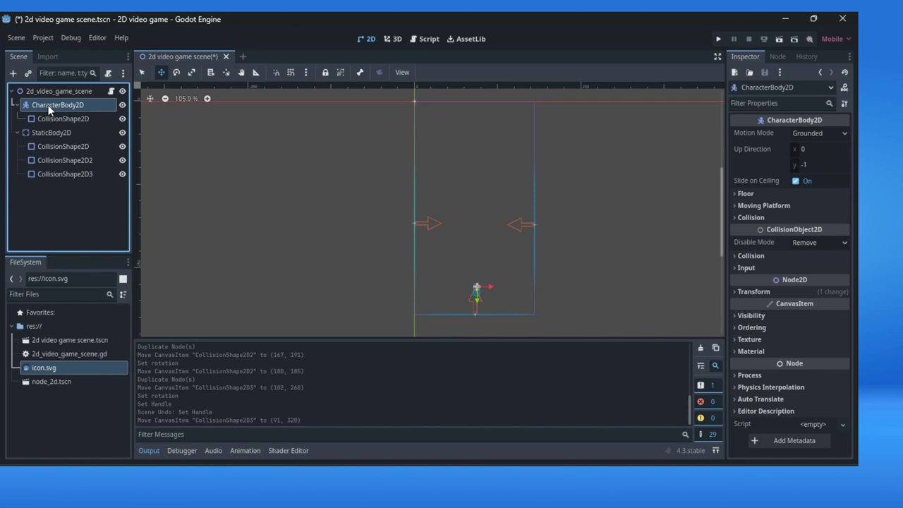
click(104, 75)
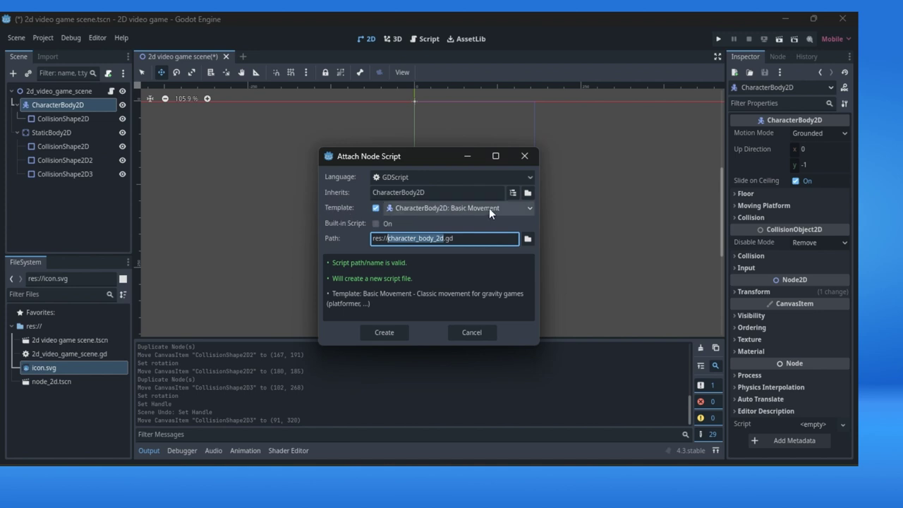
click(462, 238)
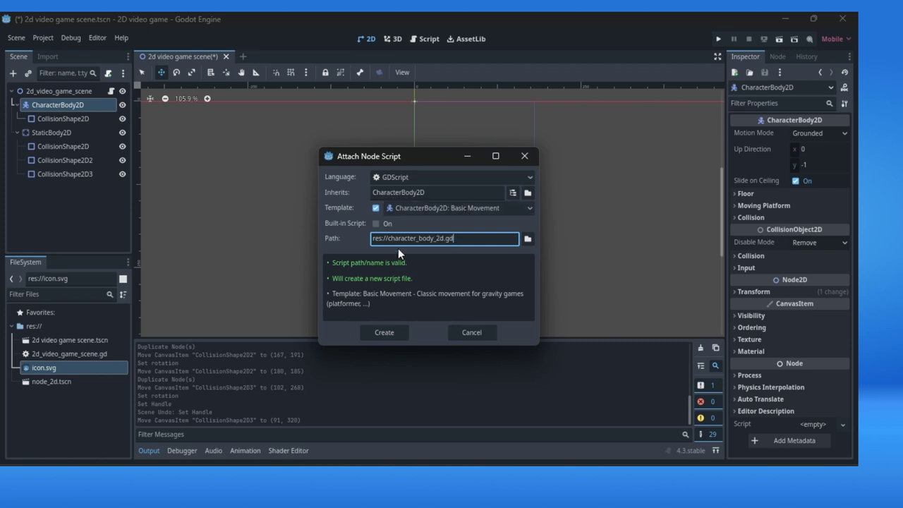
click(380, 333)
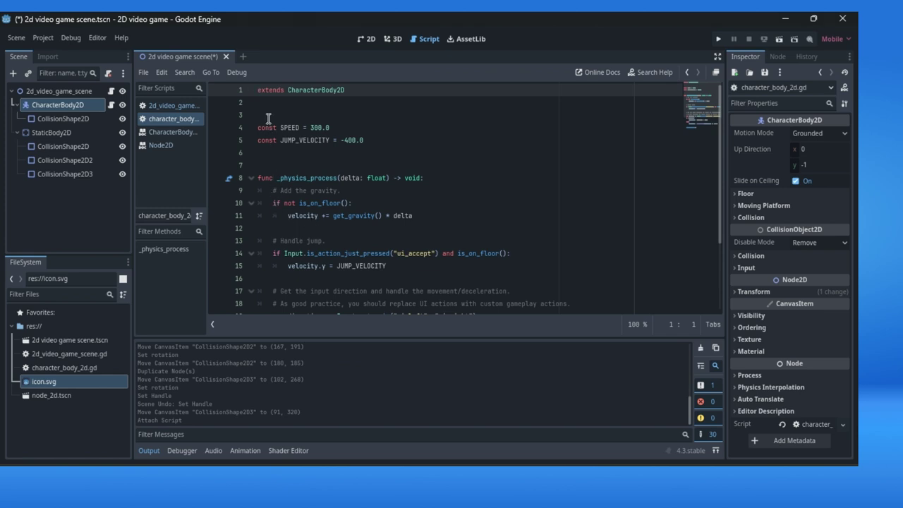
scroll(305, 144, down, 2)
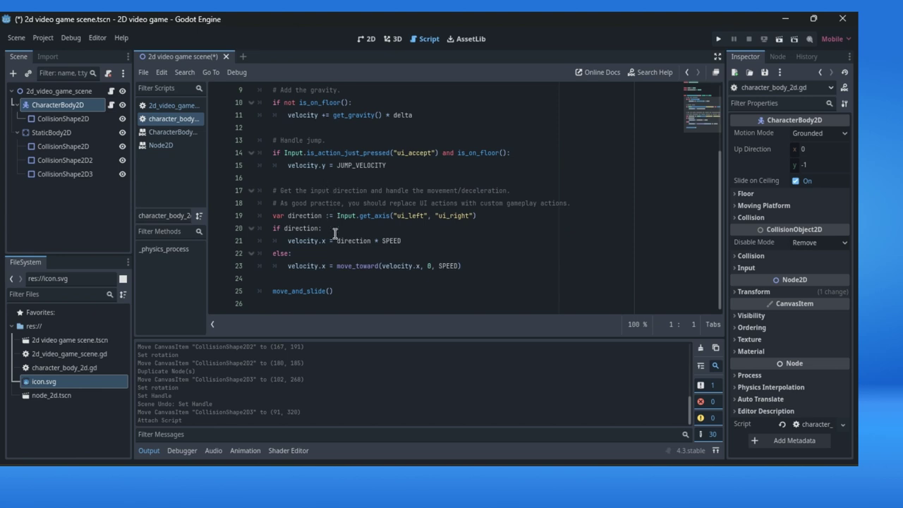
double_click(405, 216)
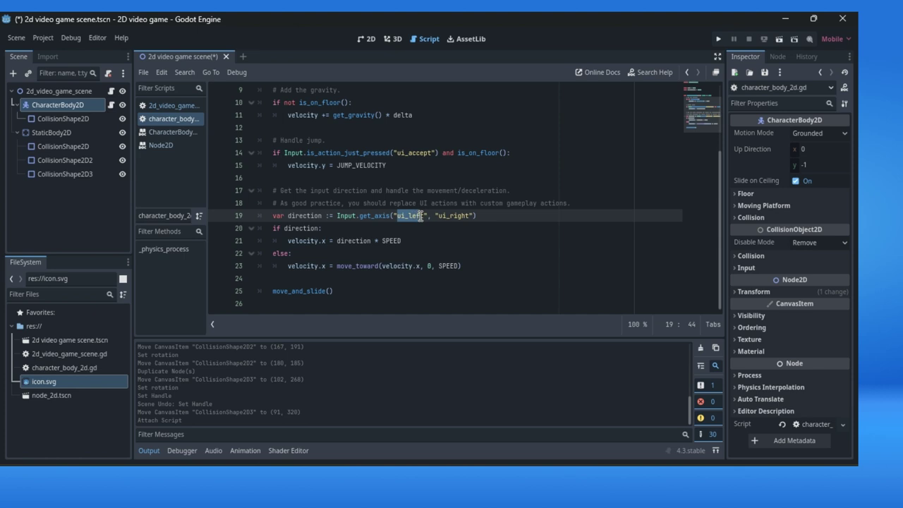
click(451, 215)
click(411, 216)
scroll(324, 239, up, 3)
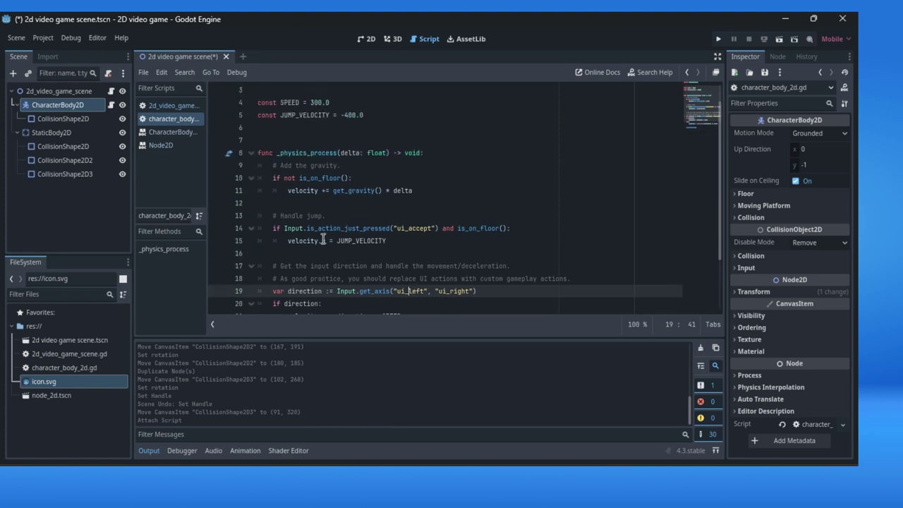
scroll(324, 143, down, 3)
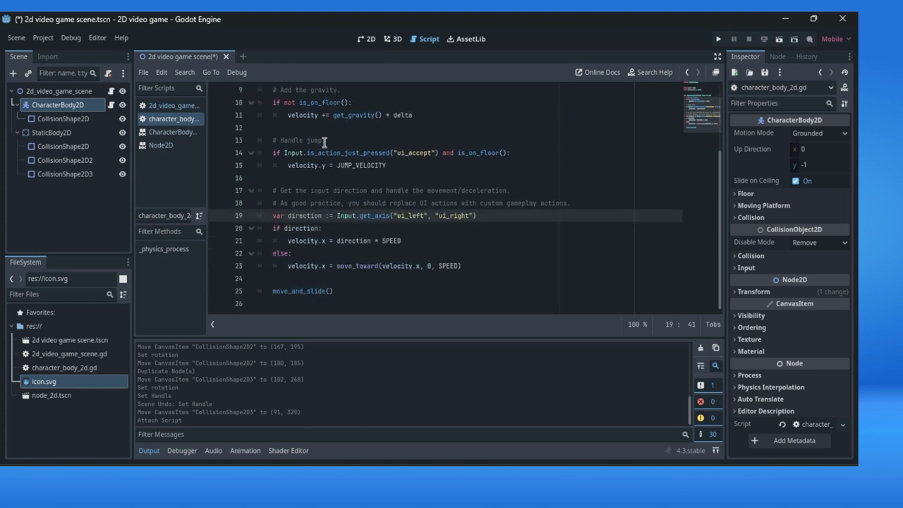
scroll(320, 245, up, 3)
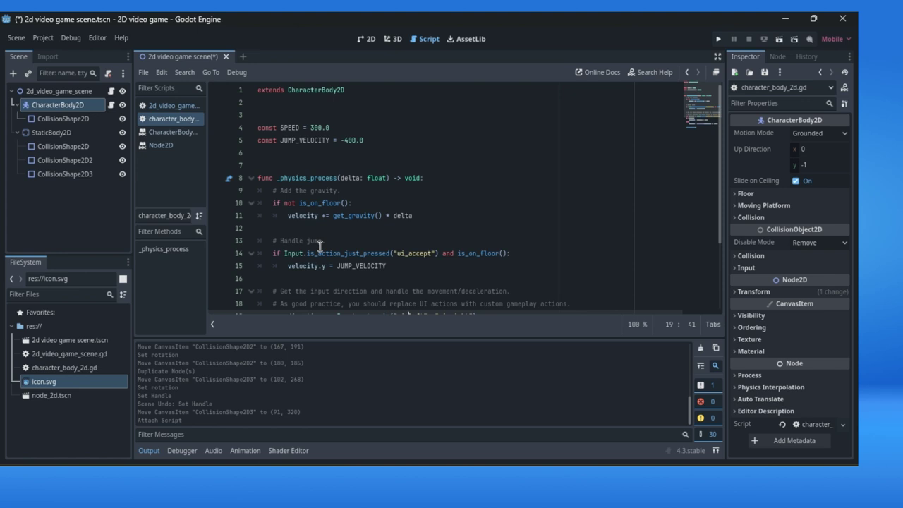
scroll(324, 190, down, 3)
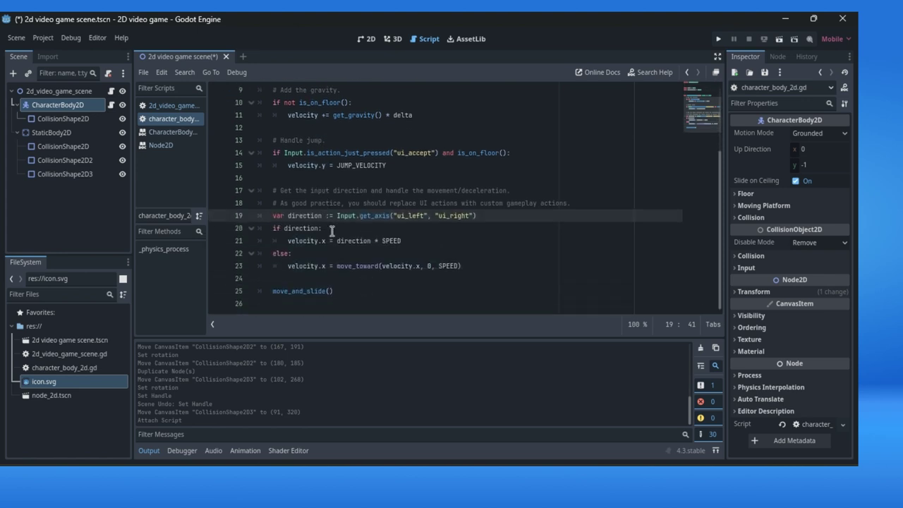
double_click(399, 153)
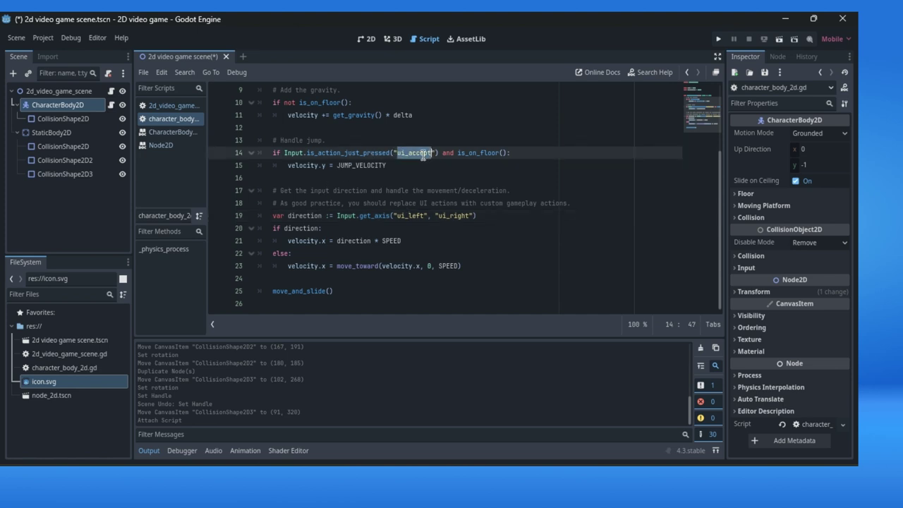
click(423, 153)
scroll(352, 189, up, 1)
scroll(353, 189, down, 1)
Step: Test-run the scene once, then enable Debug > Visible Collision Shapes
click(775, 40)
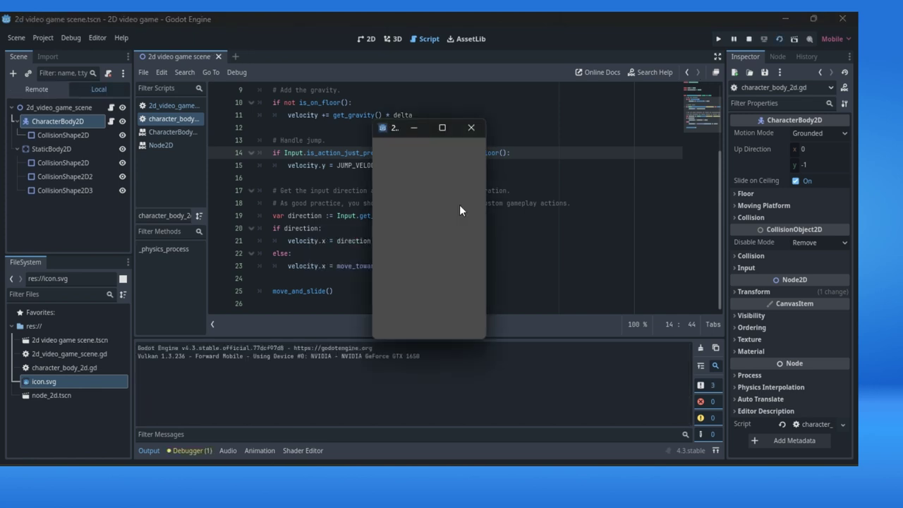
click(471, 128)
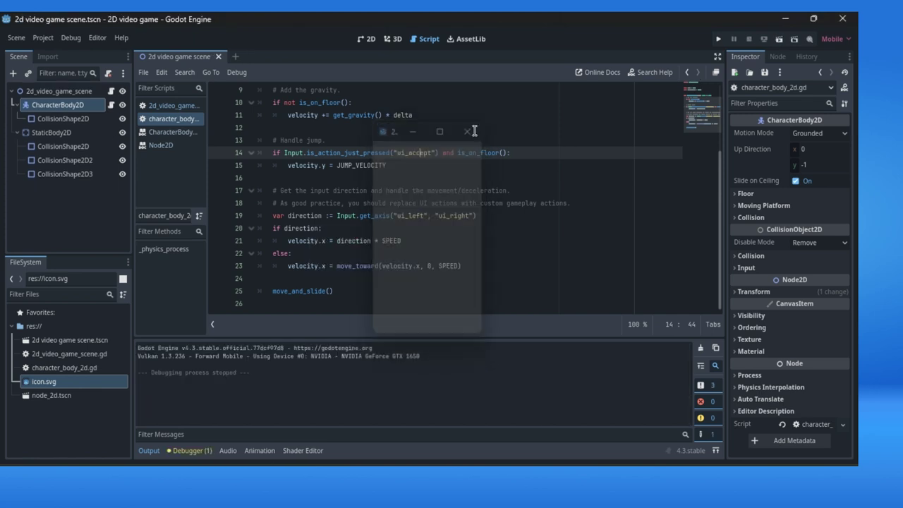
click(74, 37)
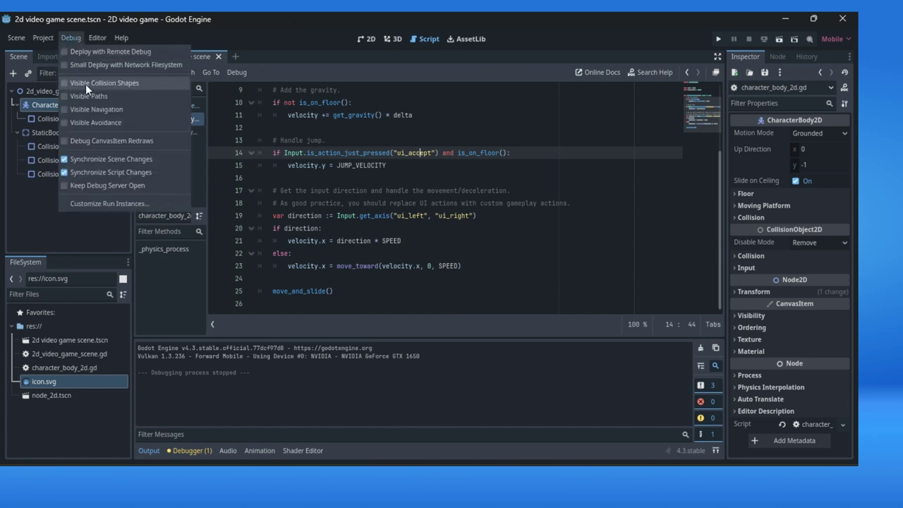
click(71, 37)
click(71, 37)
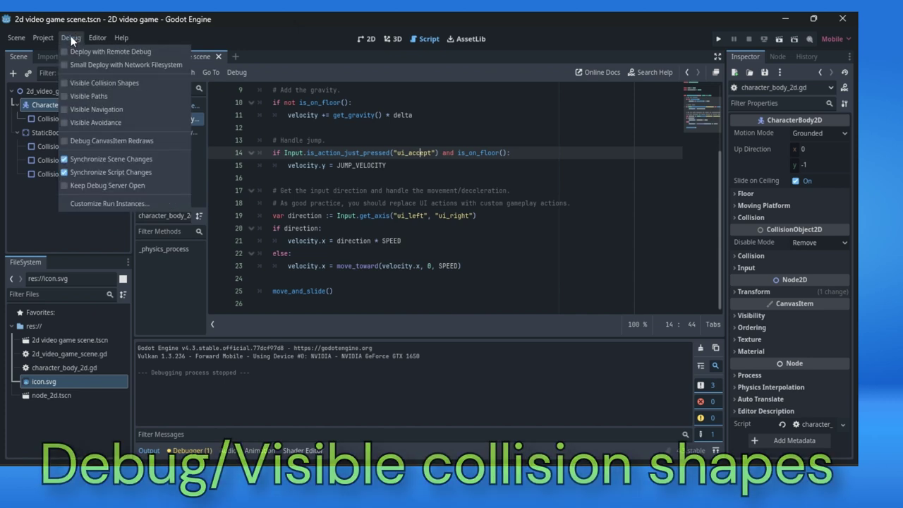
click(97, 83)
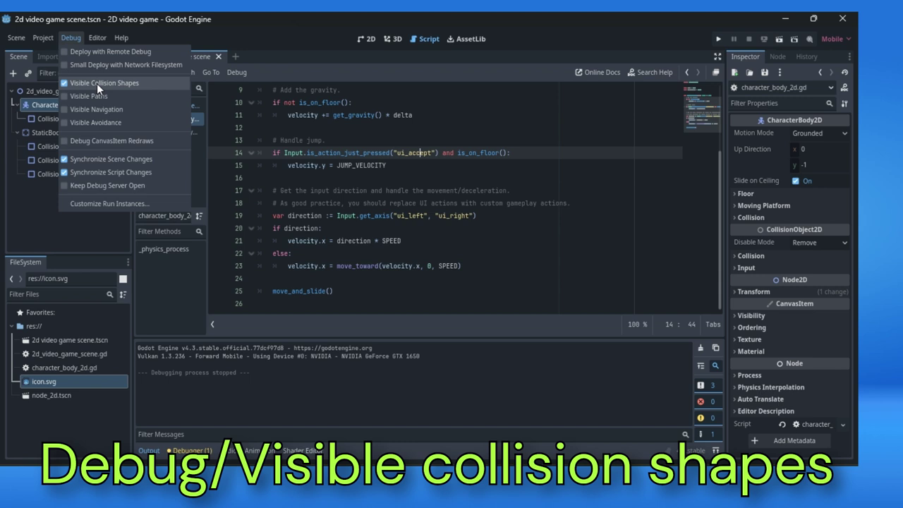
click(236, 37)
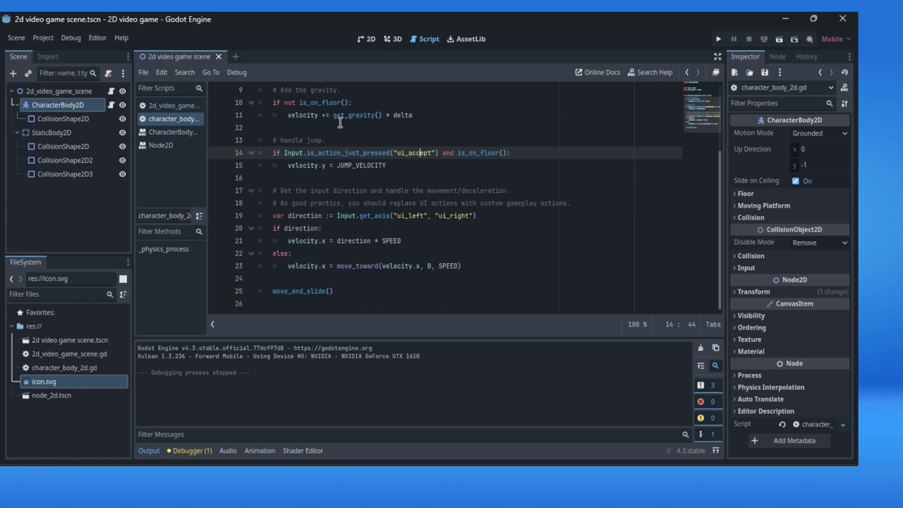
Step: Run the scene again with collision shapes visible, then return to the 2D view
click(779, 39)
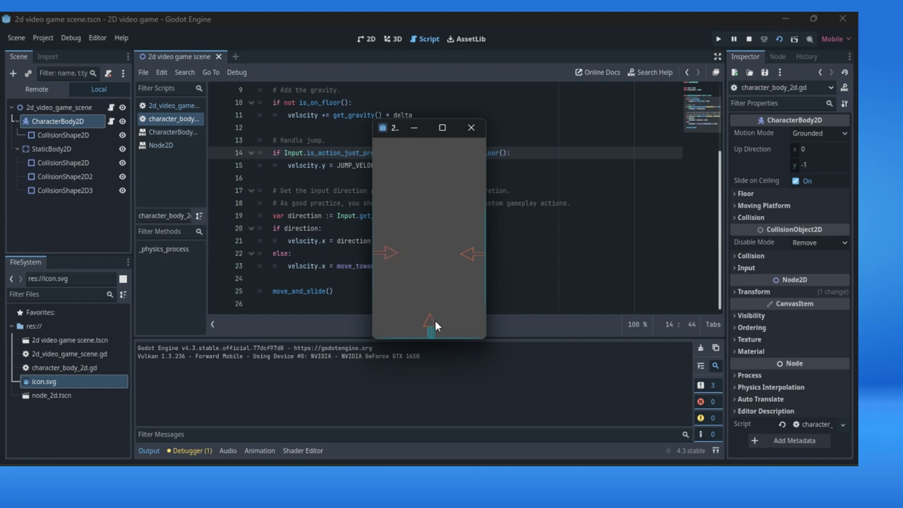
click(471, 128)
click(367, 40)
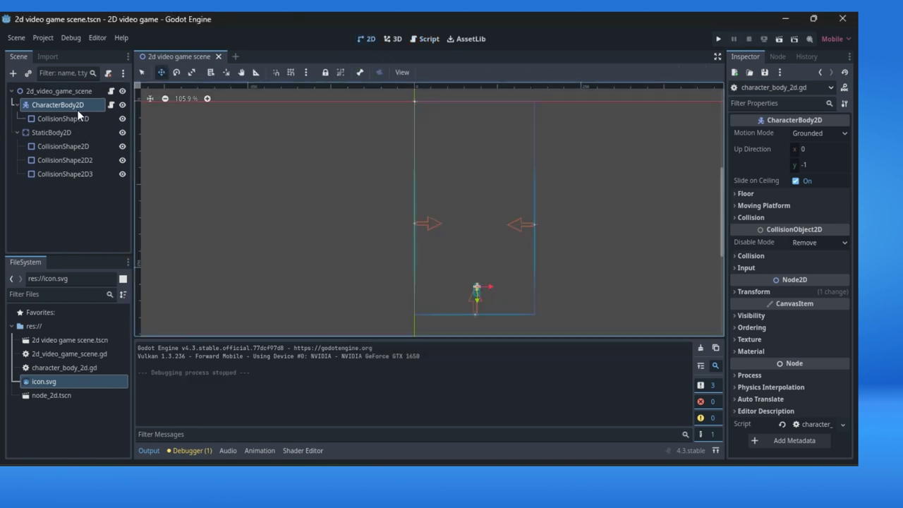
Step: Drag the CharacterBody2D up above the floor and run the current scene
drag(475, 272, 471, 204)
click(779, 39)
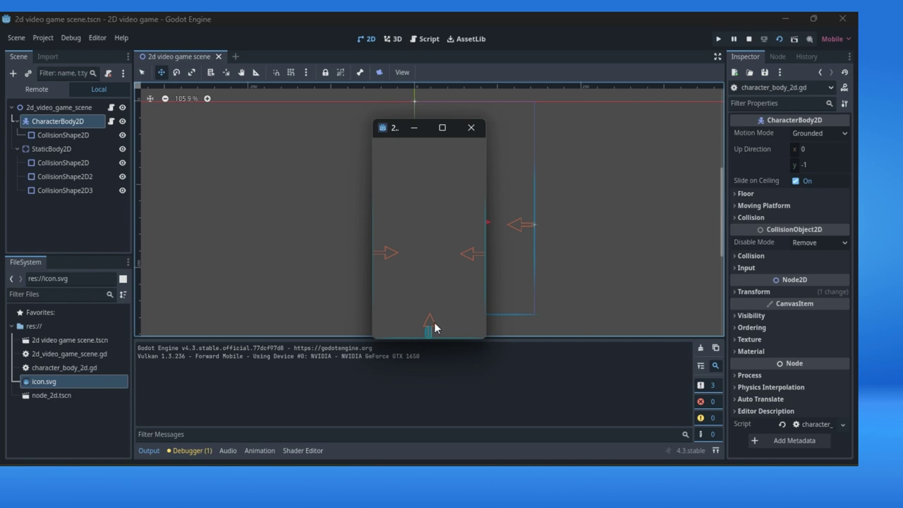
Step: Walk the character back and forth with the Left and Right arrow keys between both walls
key(Left)
key(Right)
key(Left)
key(Right)
key(Right)
key(Left)
key(Left)
key(Right)
key(Left)
key(Right)
key(Left)
key(Left)
key(Right)
key(Right)
key(Left)
key(Left)
key(Right)
key(Left)
key(Right)
Step: Make the character jump and walk left and right toward both walls in the running game
key(space)
key(Left)
key(space)
key(Right)
key(space)
Step: Keep walking and jumping against the left and right walls, then stop the running game
key(Left)
key(space)
key(space)
key(Right)
key(space)
key(Left)
key(space)
key(Right)
key(space)
key(Left)
key(space)
key(Right)
key(Left)
key(Right)
key(Left)
key(Right)
key(Left)
key(Right)
key(Left)
key(Left)
click(471, 129)
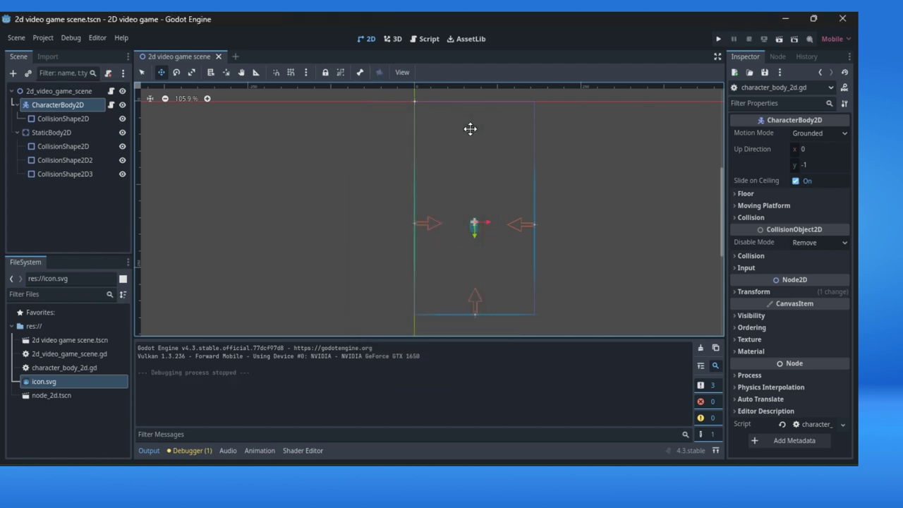